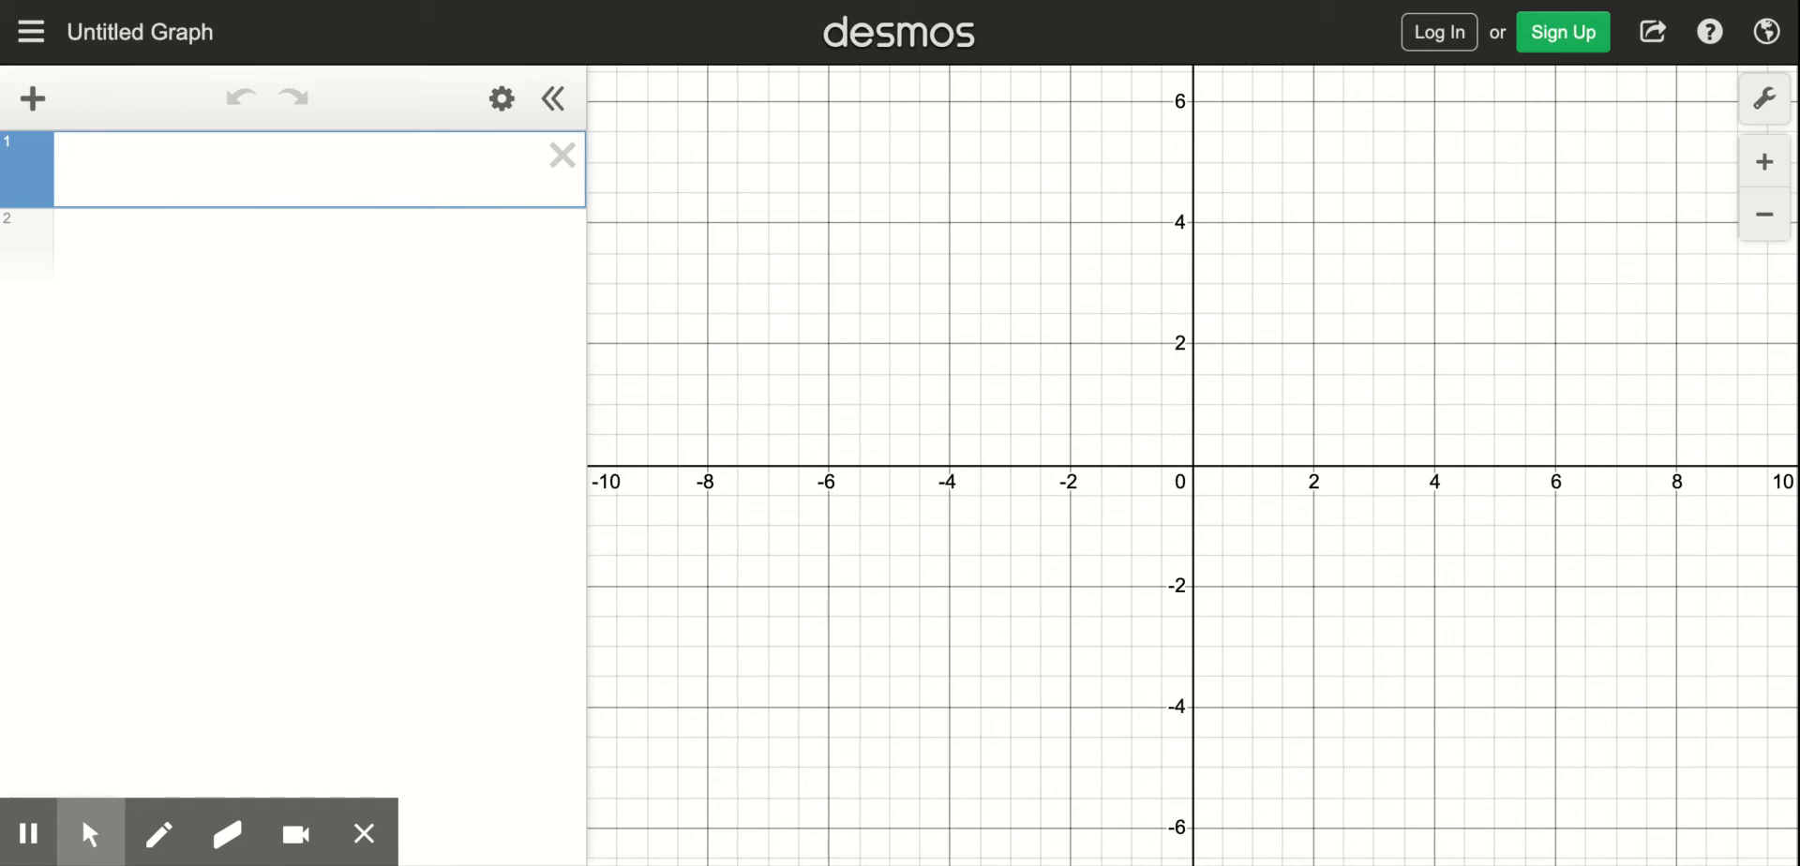
- Graph the line y = 2x + 2 as the first expression
text(y = 2)
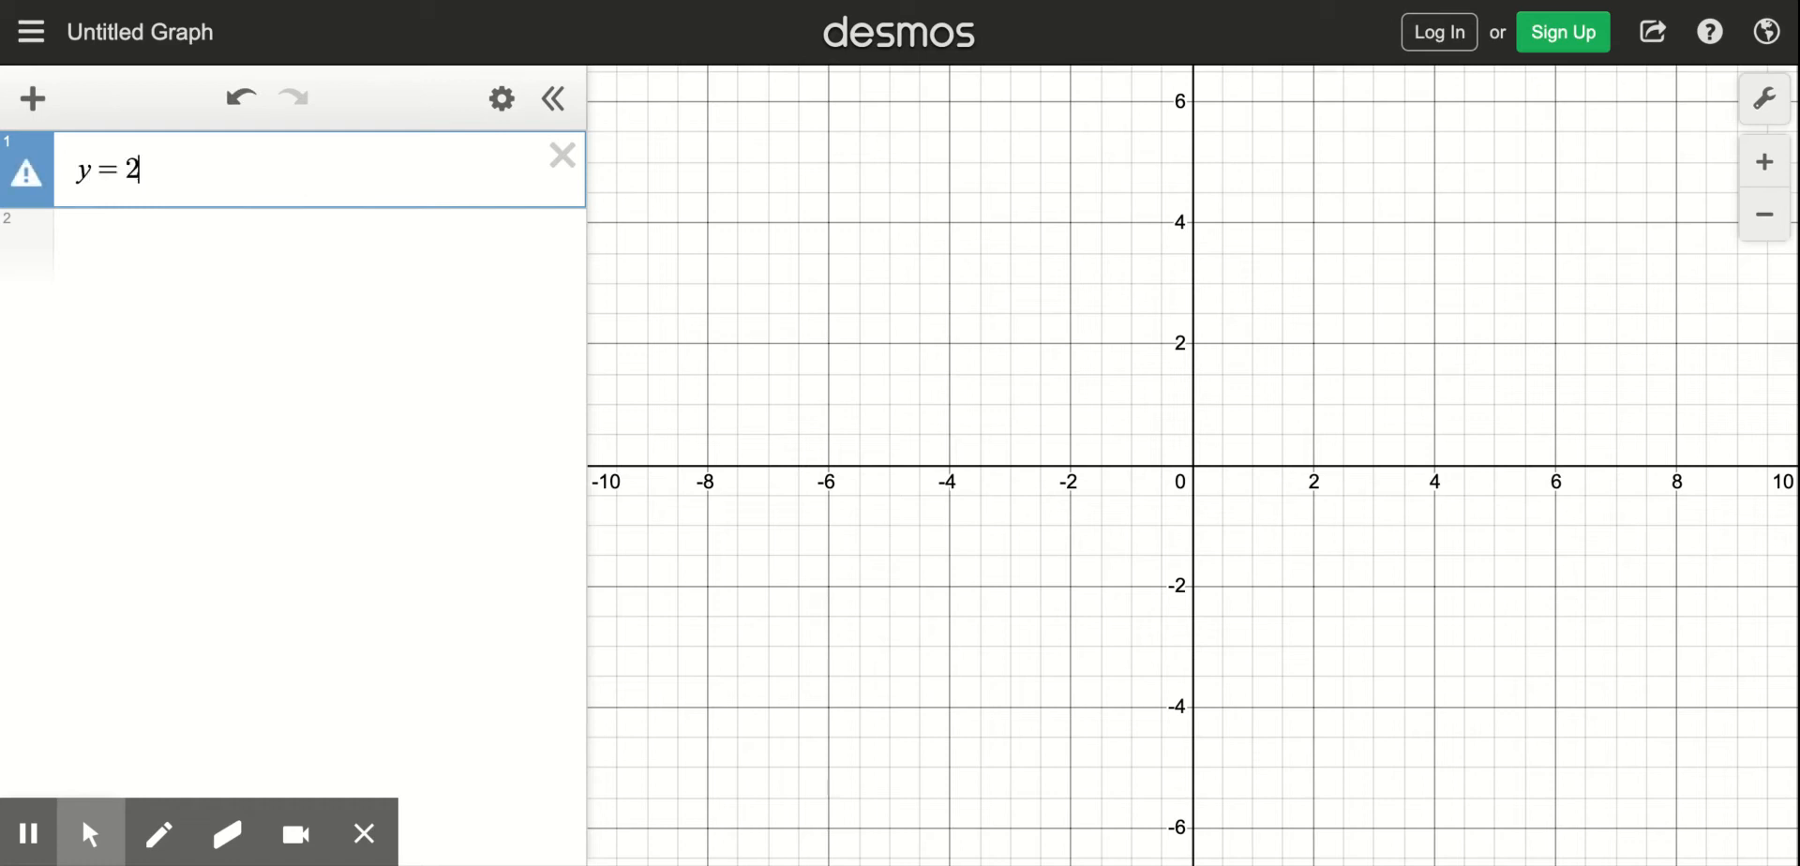
text(x )
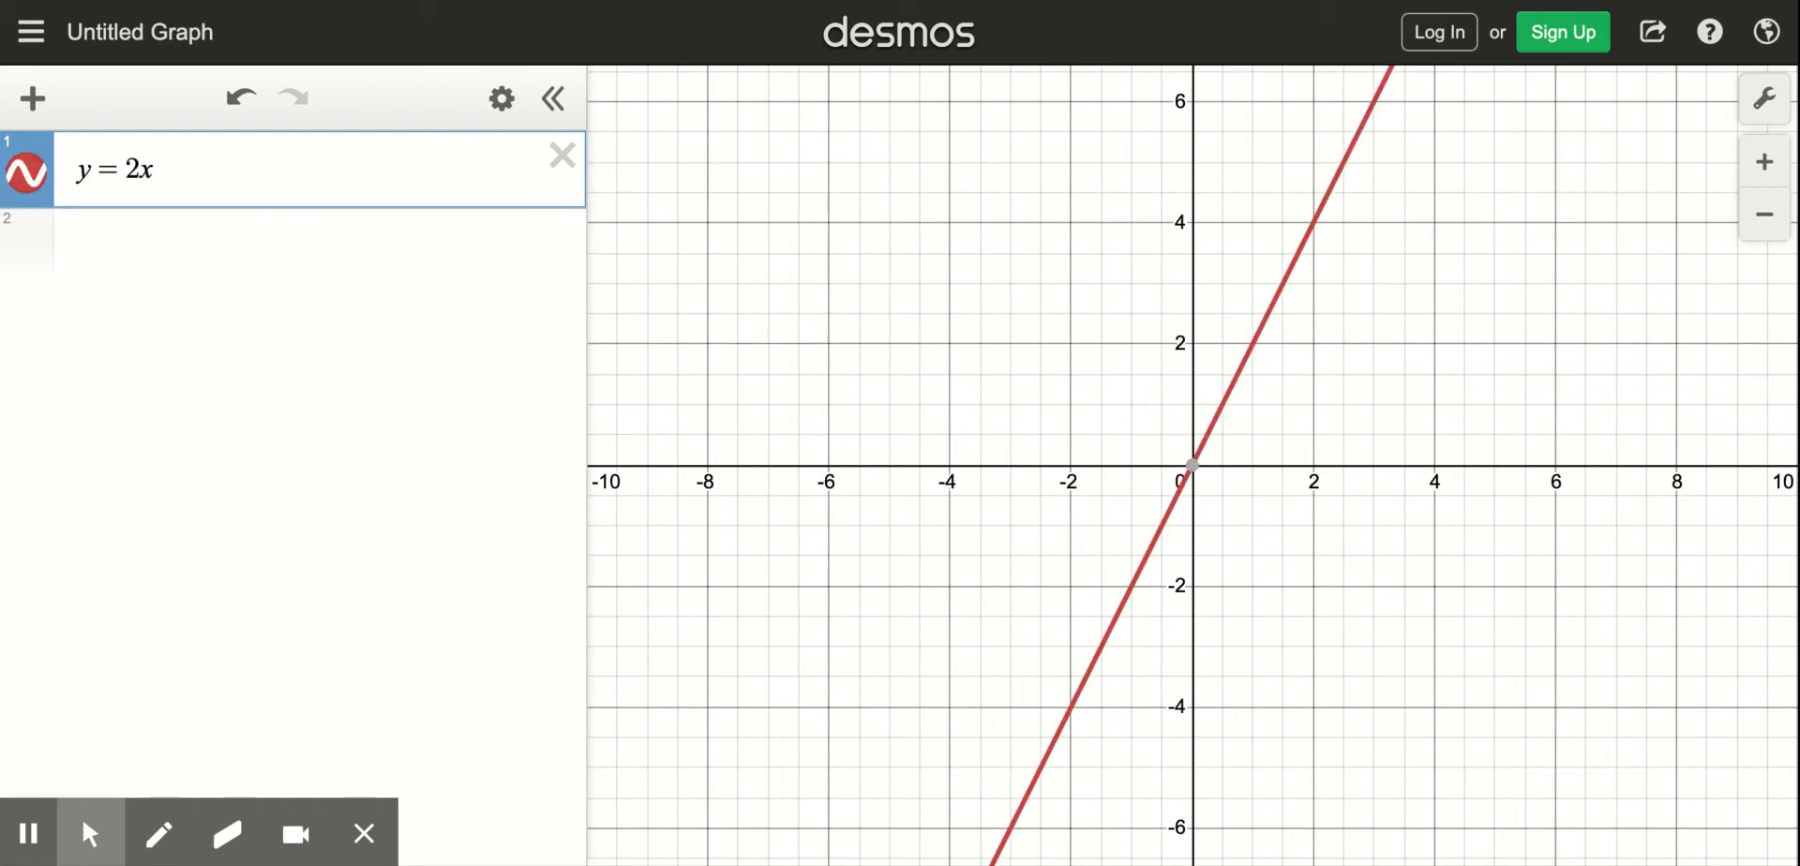
text(+ 2)
key(Return)
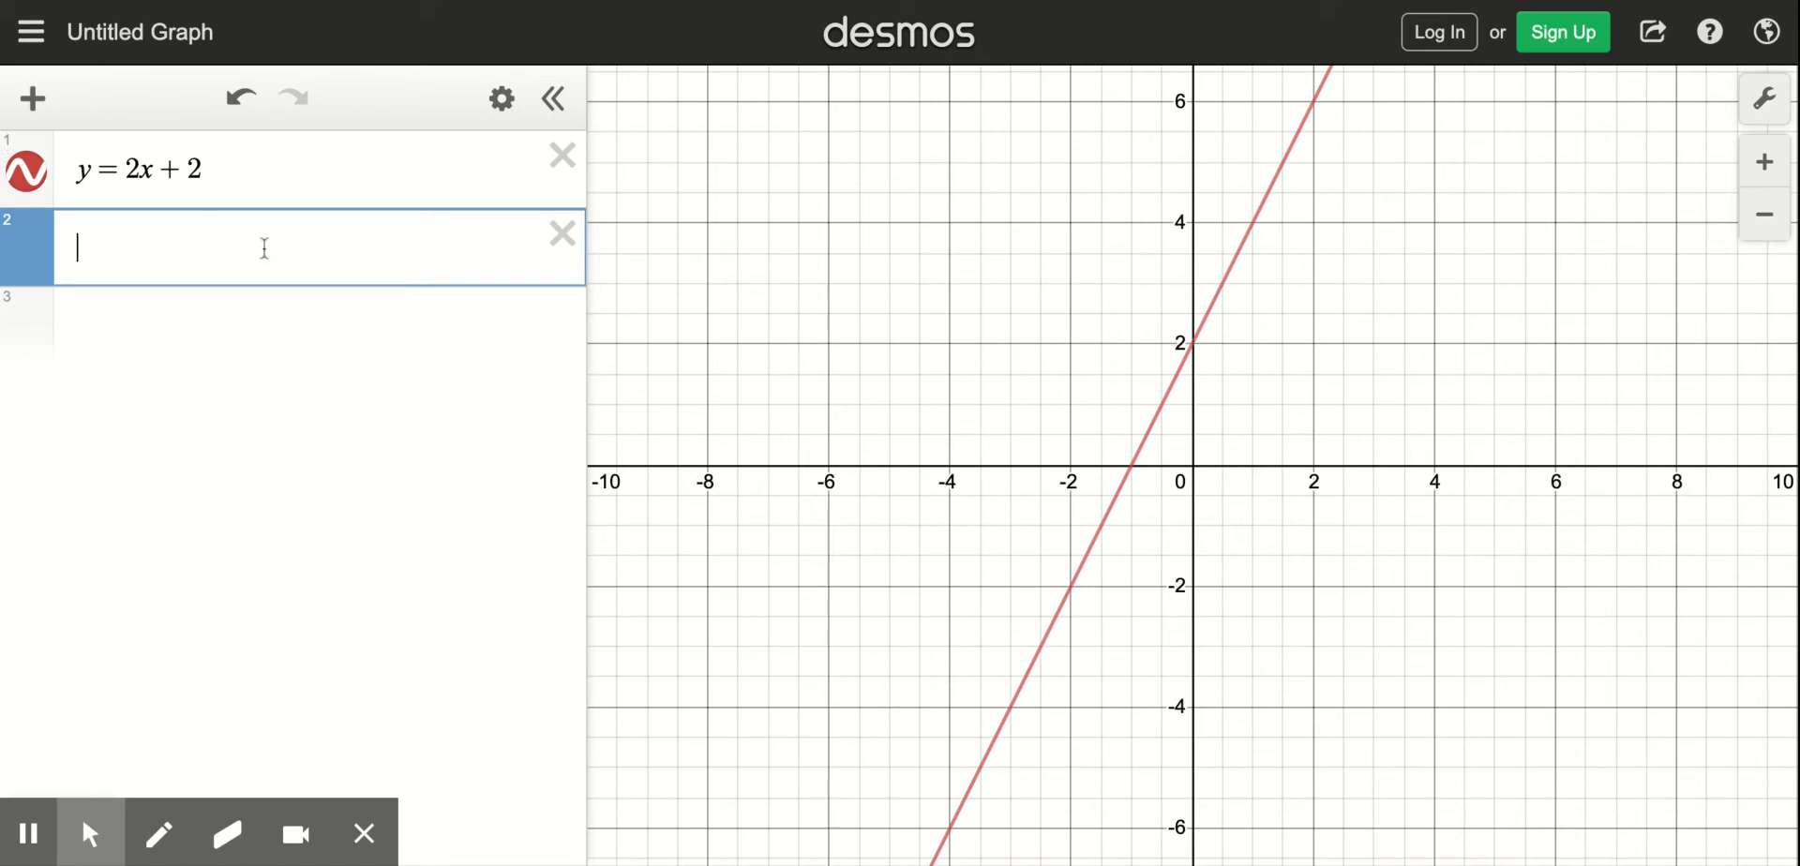
- Graph y = -x - 4 as the second expression and show the coordinates where the two lines intersect
text(y=-x-4)
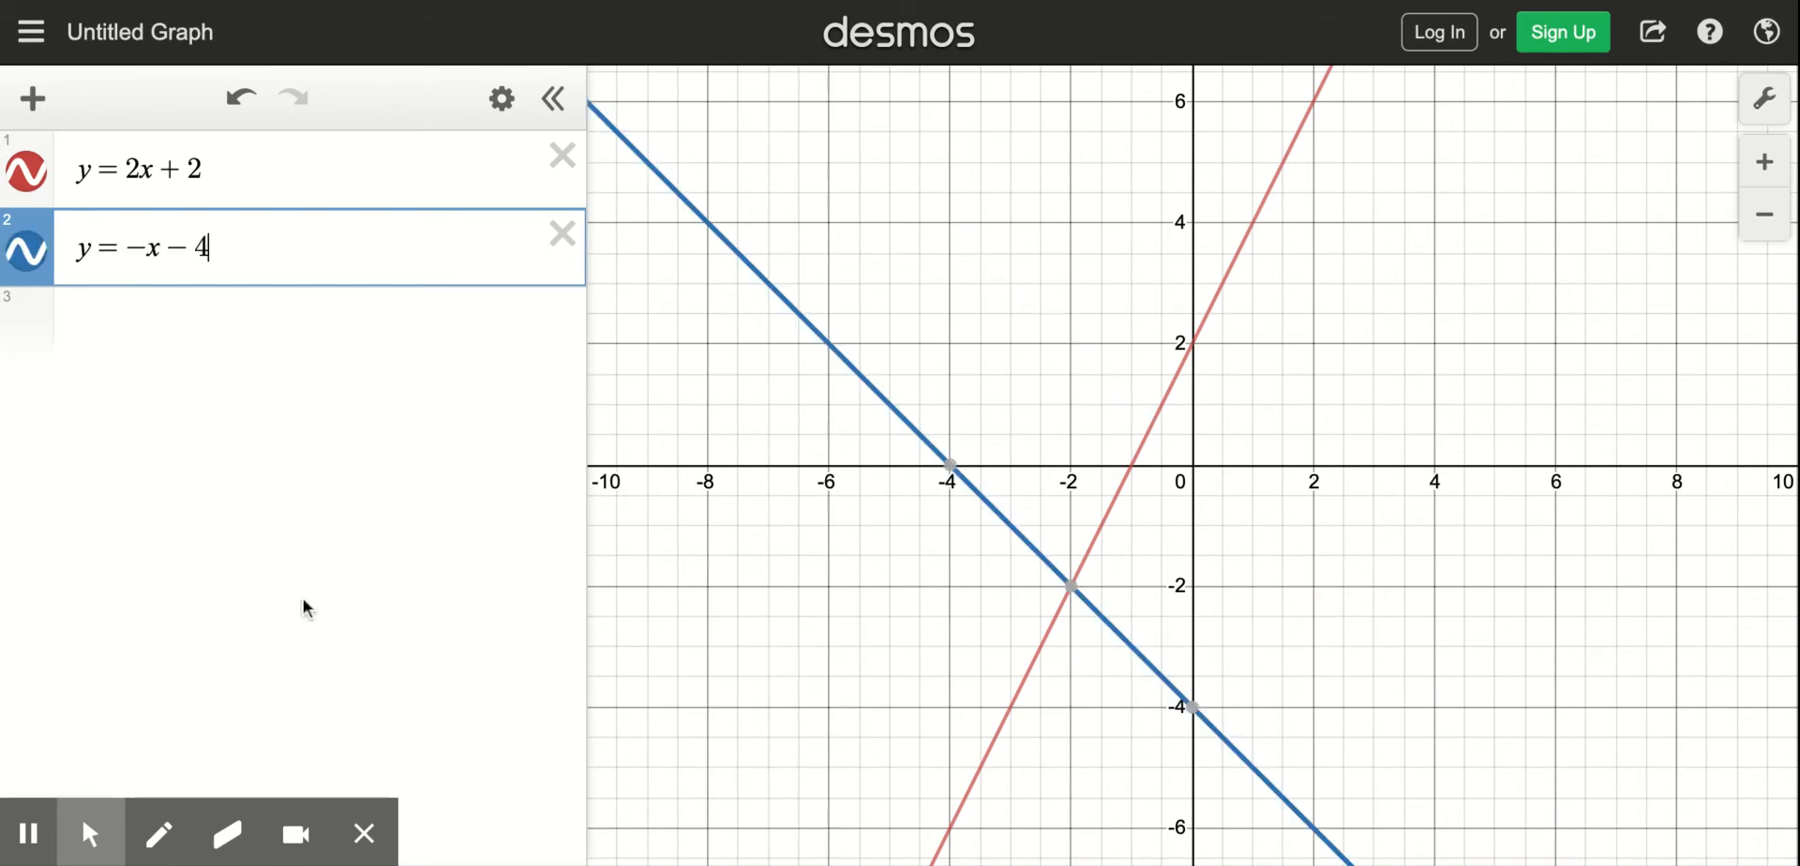
click(1075, 596)
- Delete both existing equations and graph the standard-form line 3x + 6y = 12 as the first expression
click(563, 234)
click(562, 154)
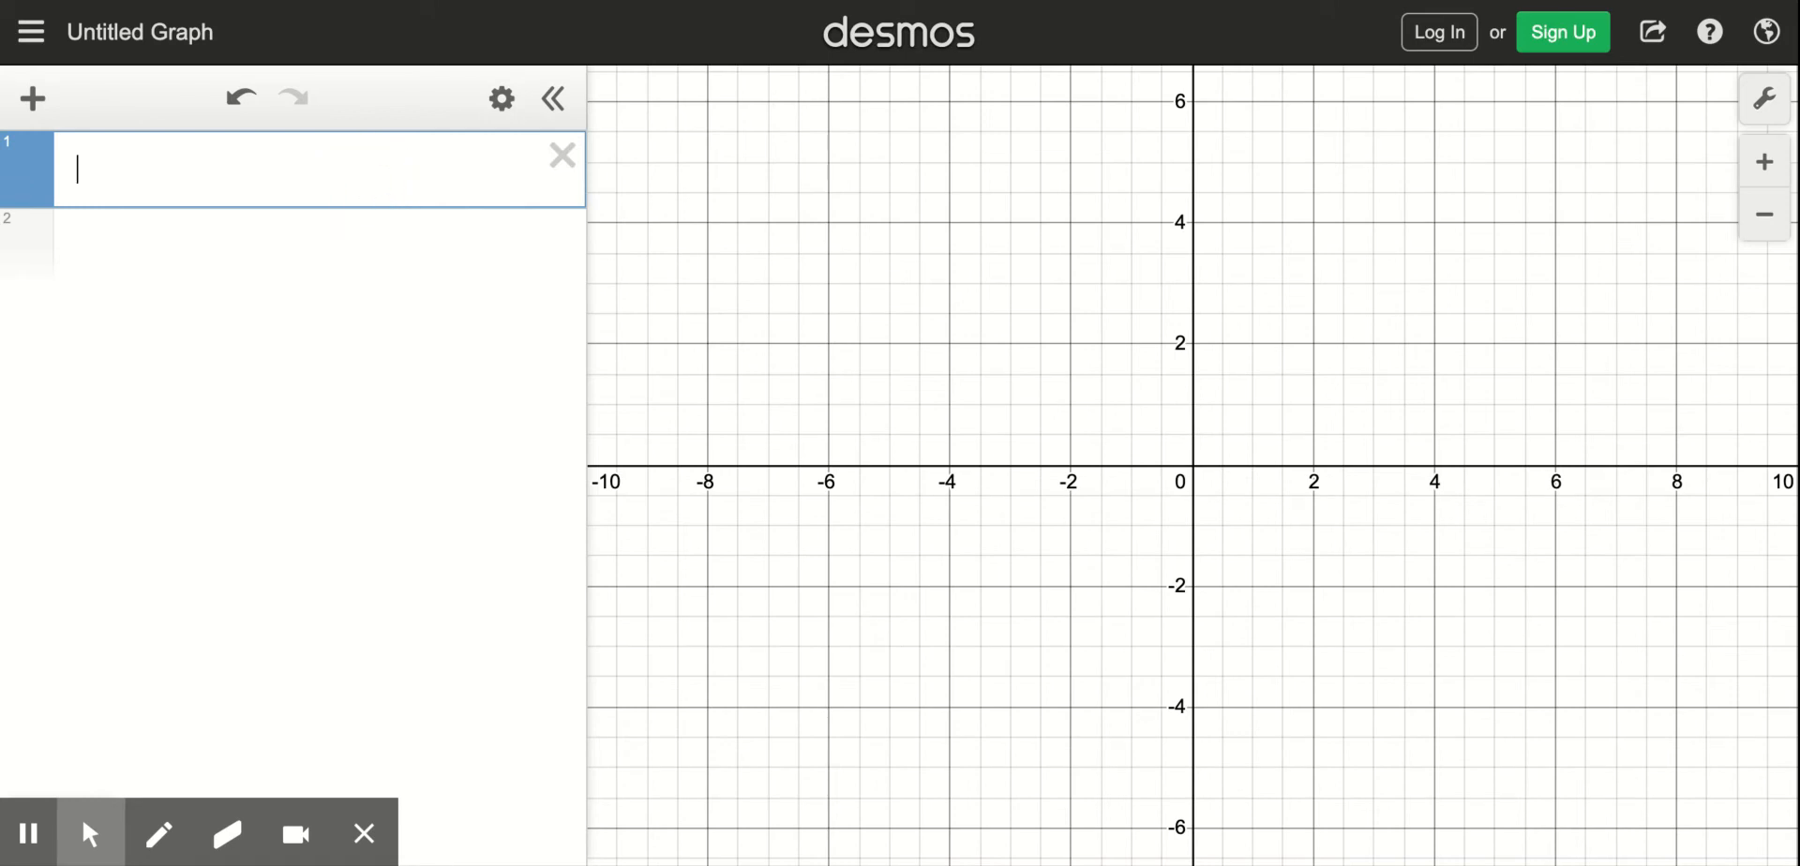
text(3x + 6y = )
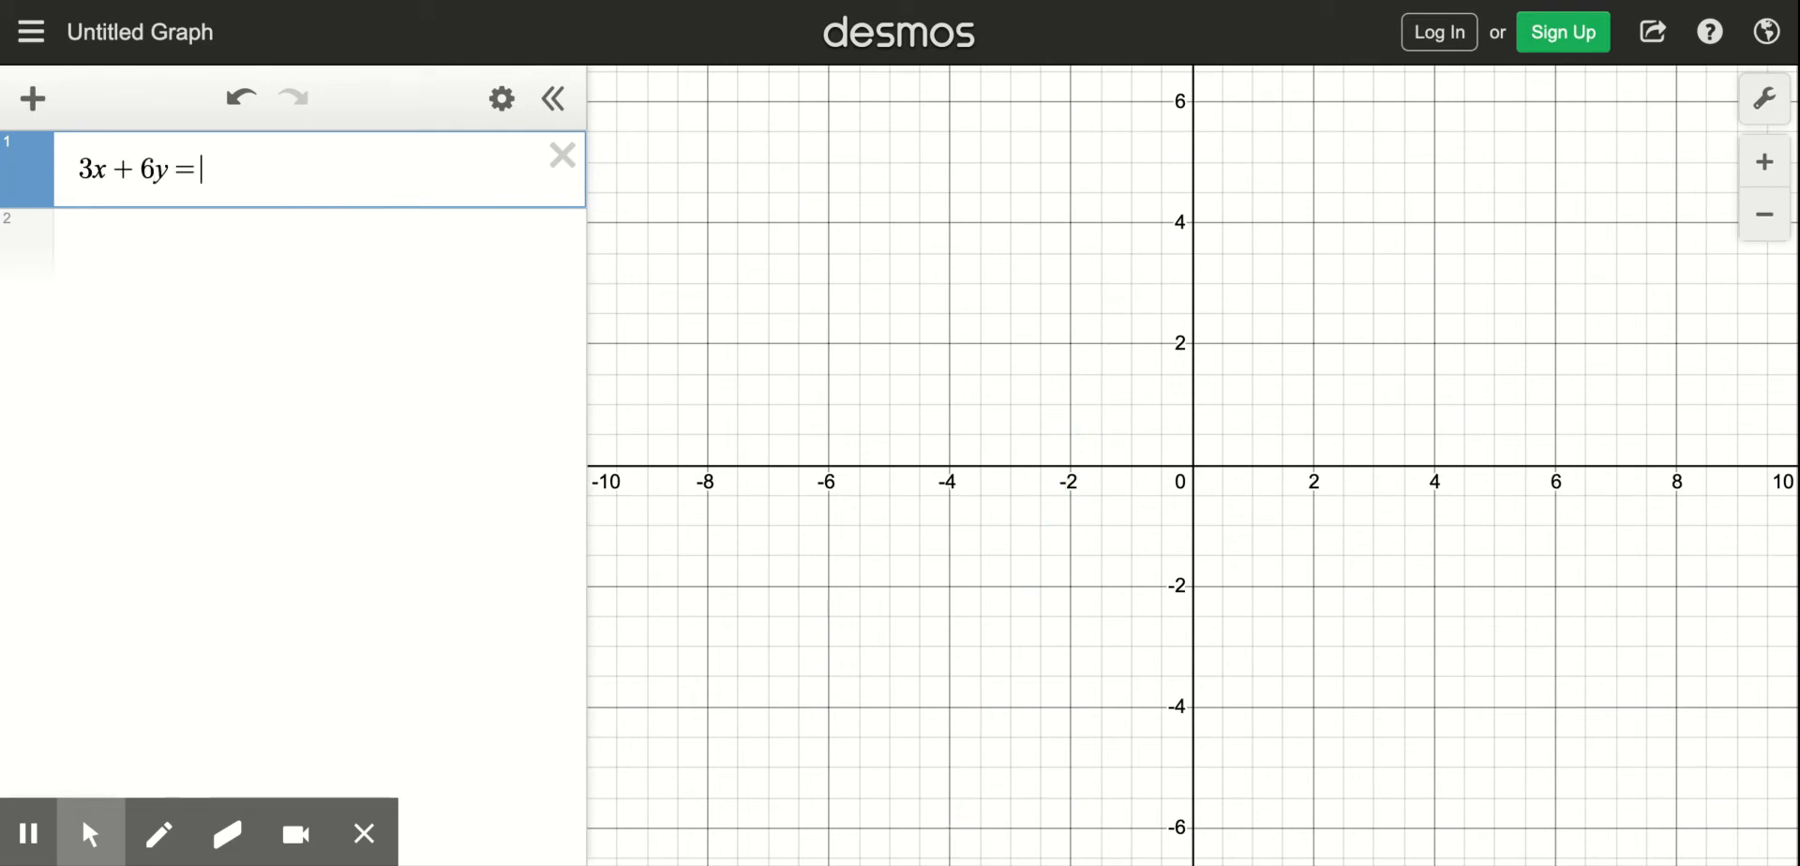
text(12)
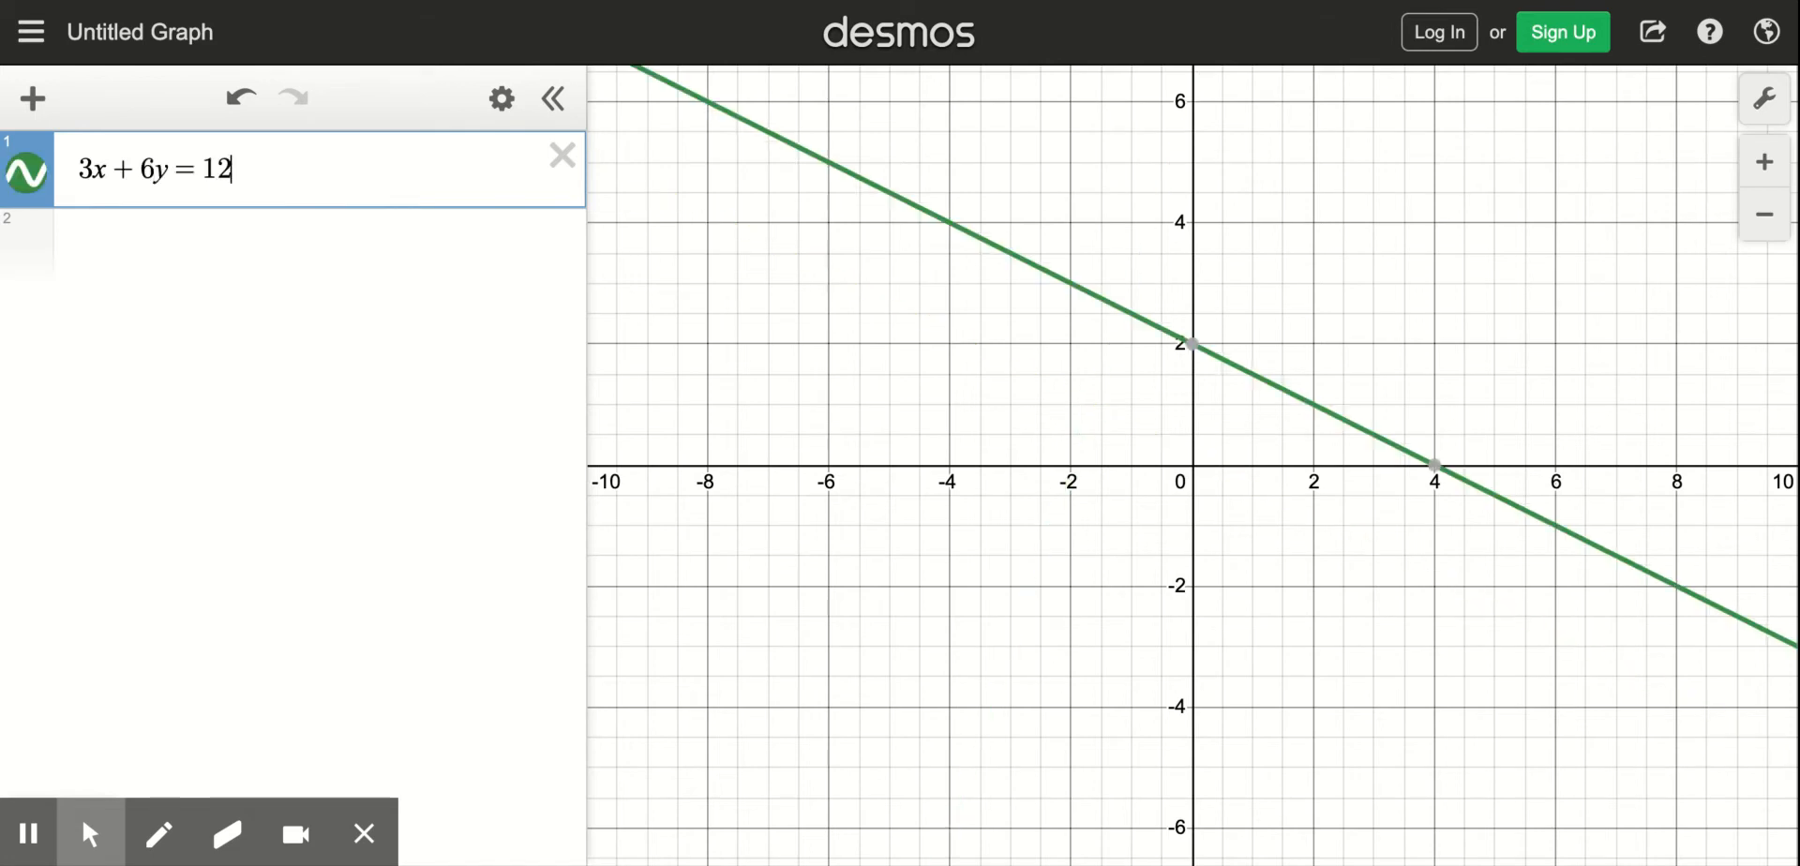
key(Return)
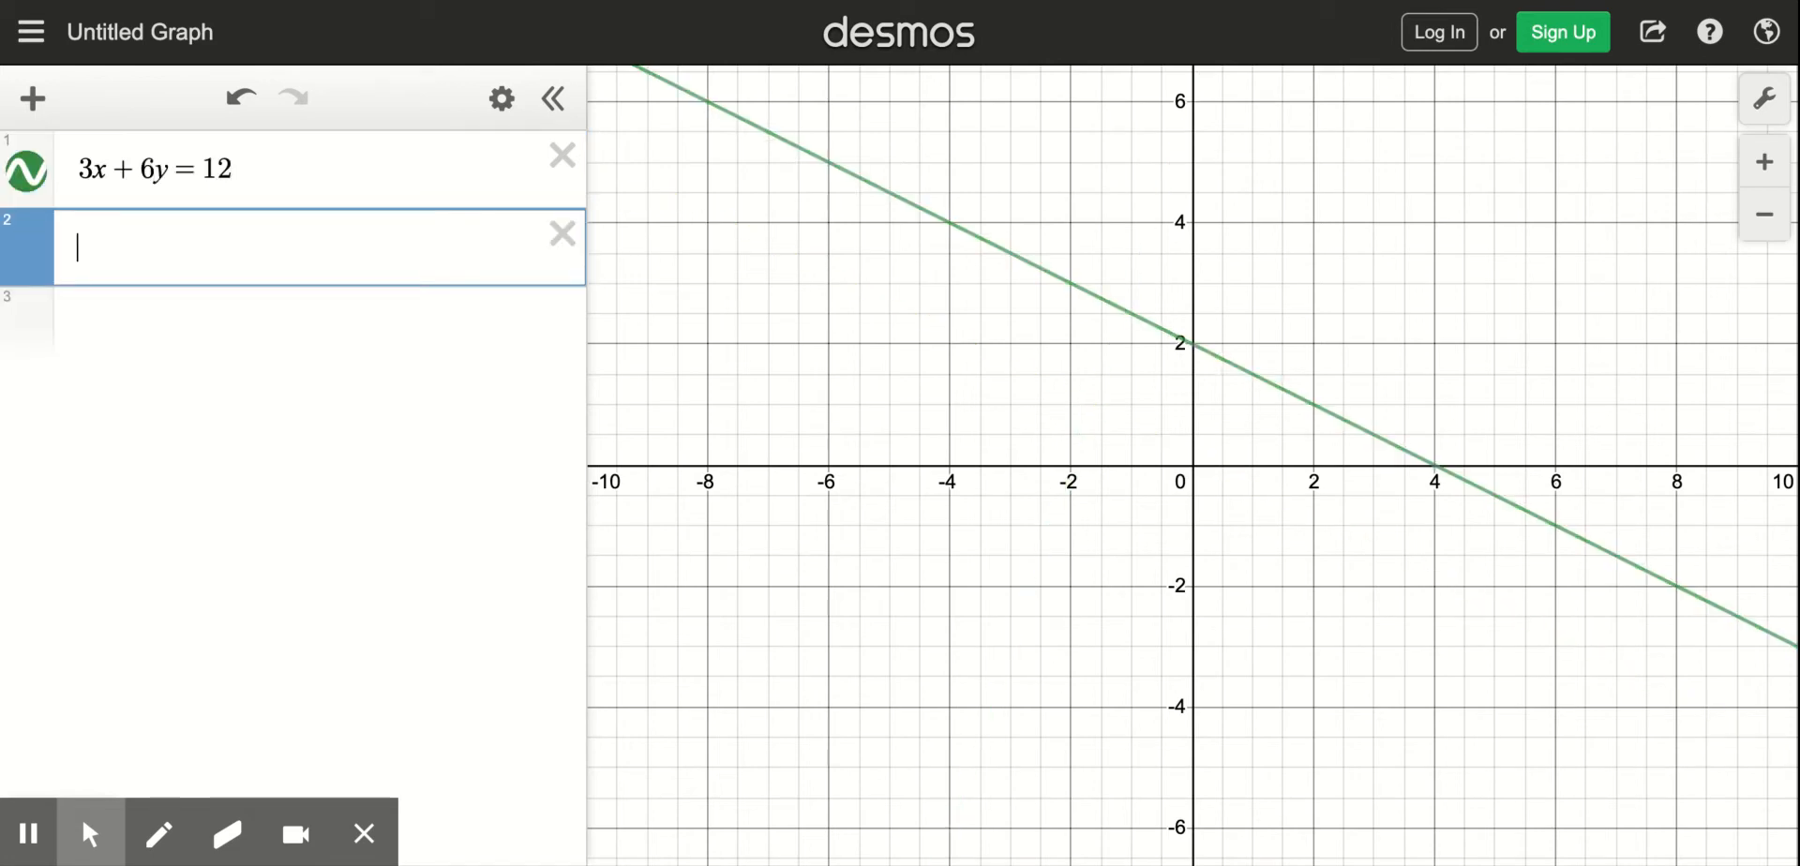
- Graph -4x - 2y = 8 as the second expression and inspect where it crosses the first line
text(-4x-2y)
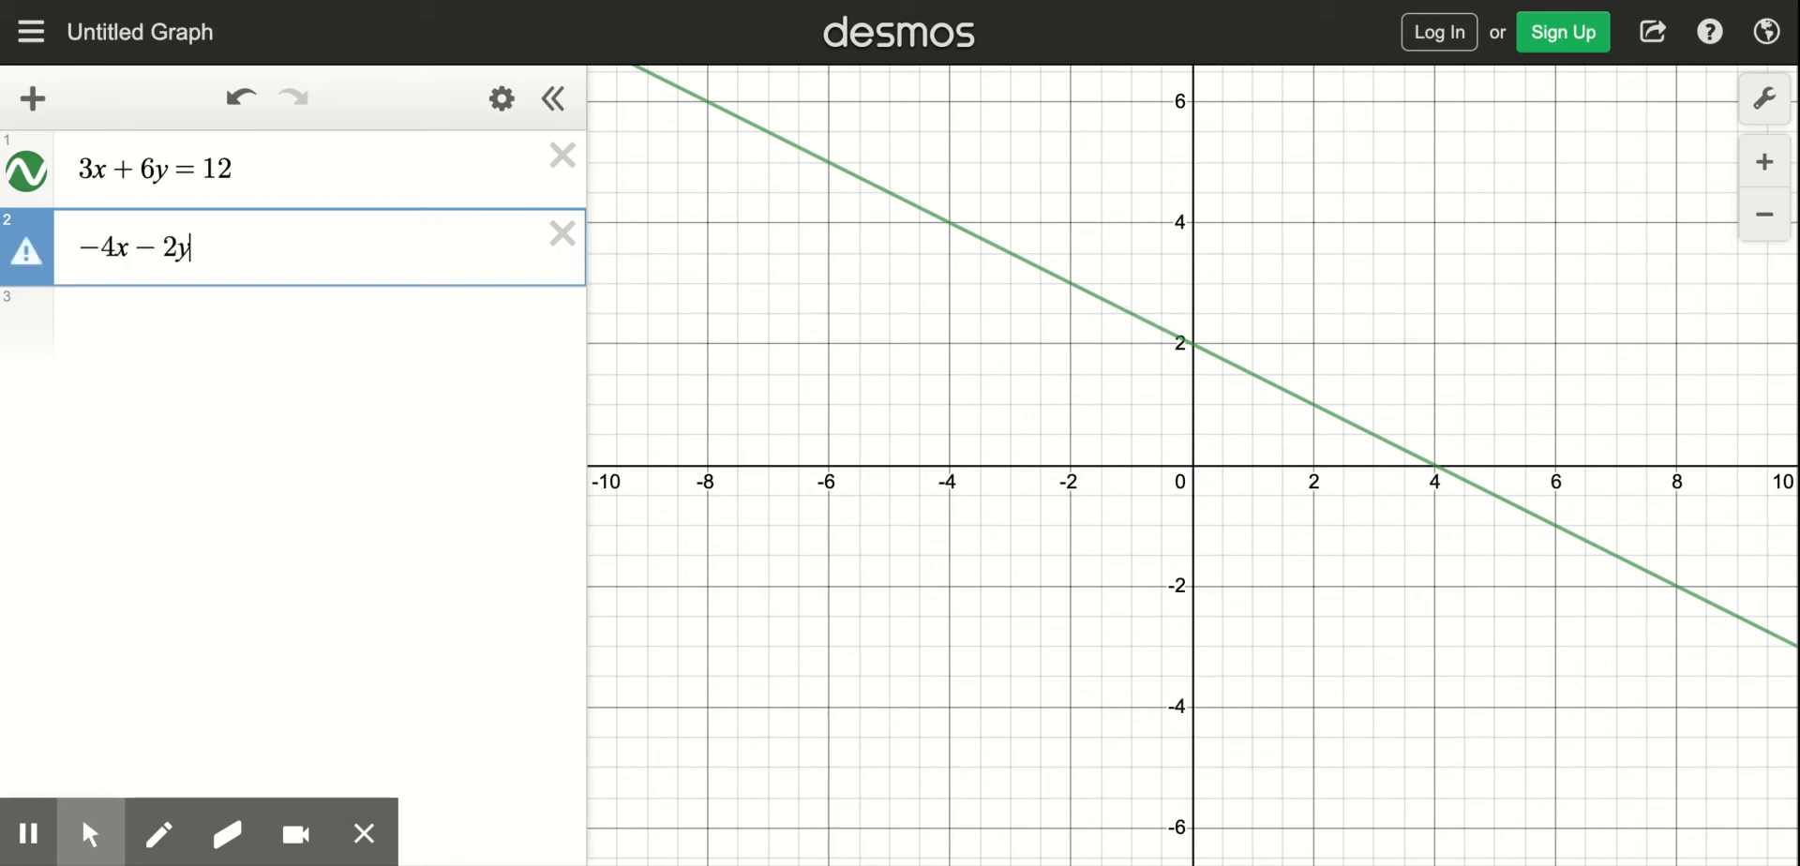
text(=8)
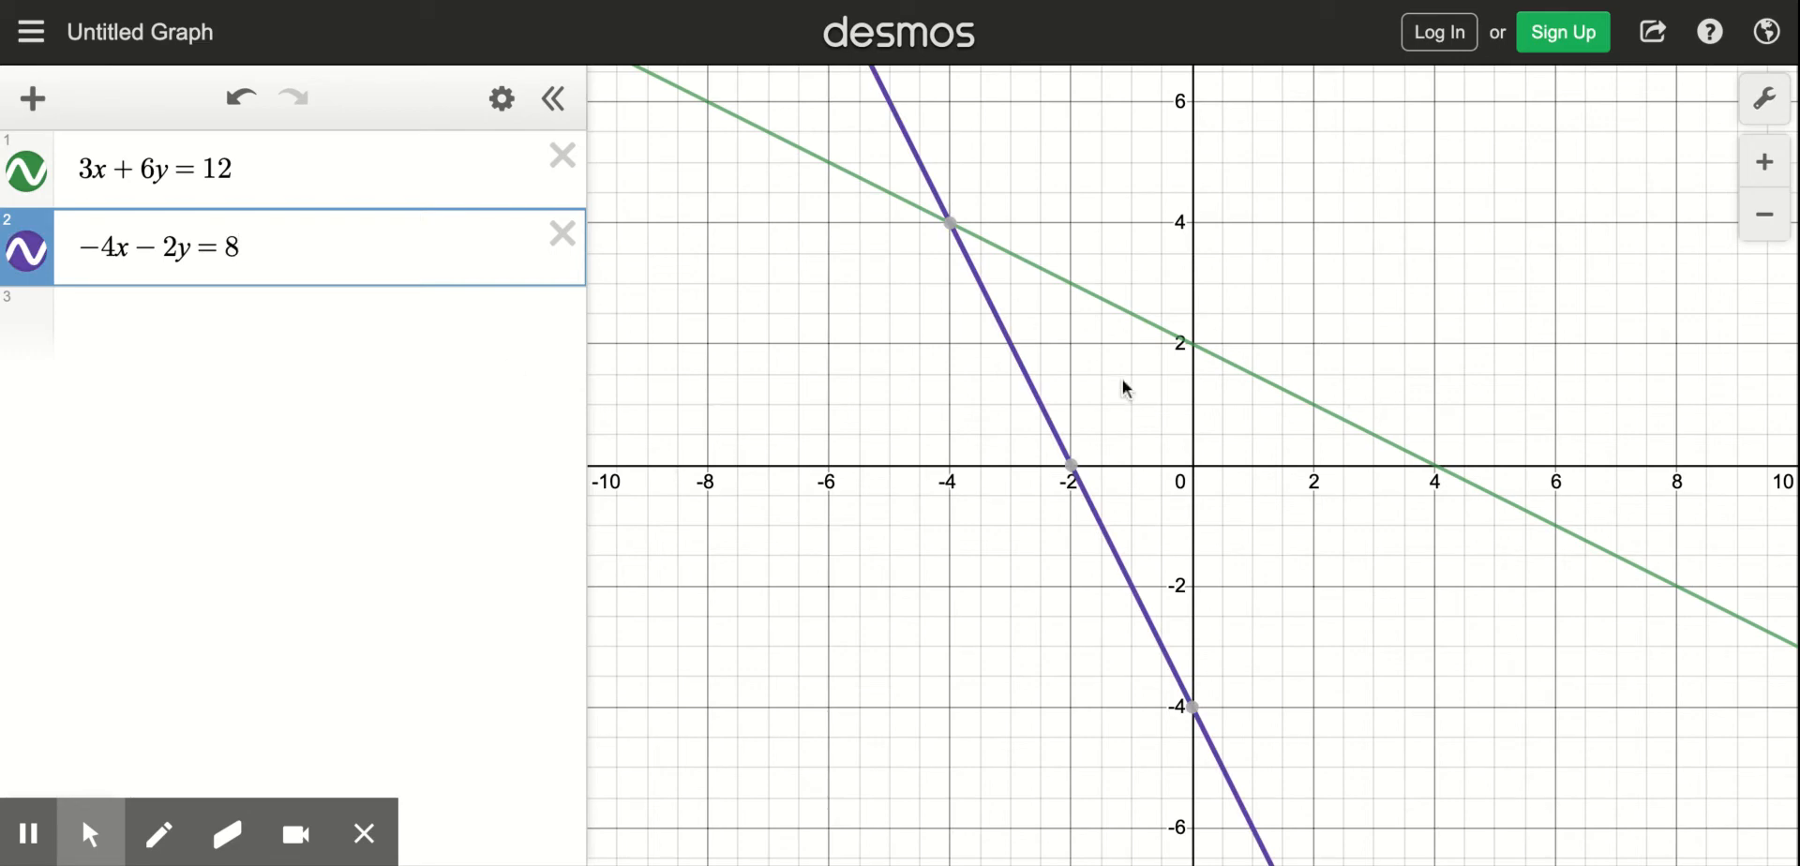
mouse_move(952, 227)
- Delete both equations and graph the inequality y > -x + 7 as the first expression, using the on-screen keypad for the inequality sign
click(561, 233)
click(562, 155)
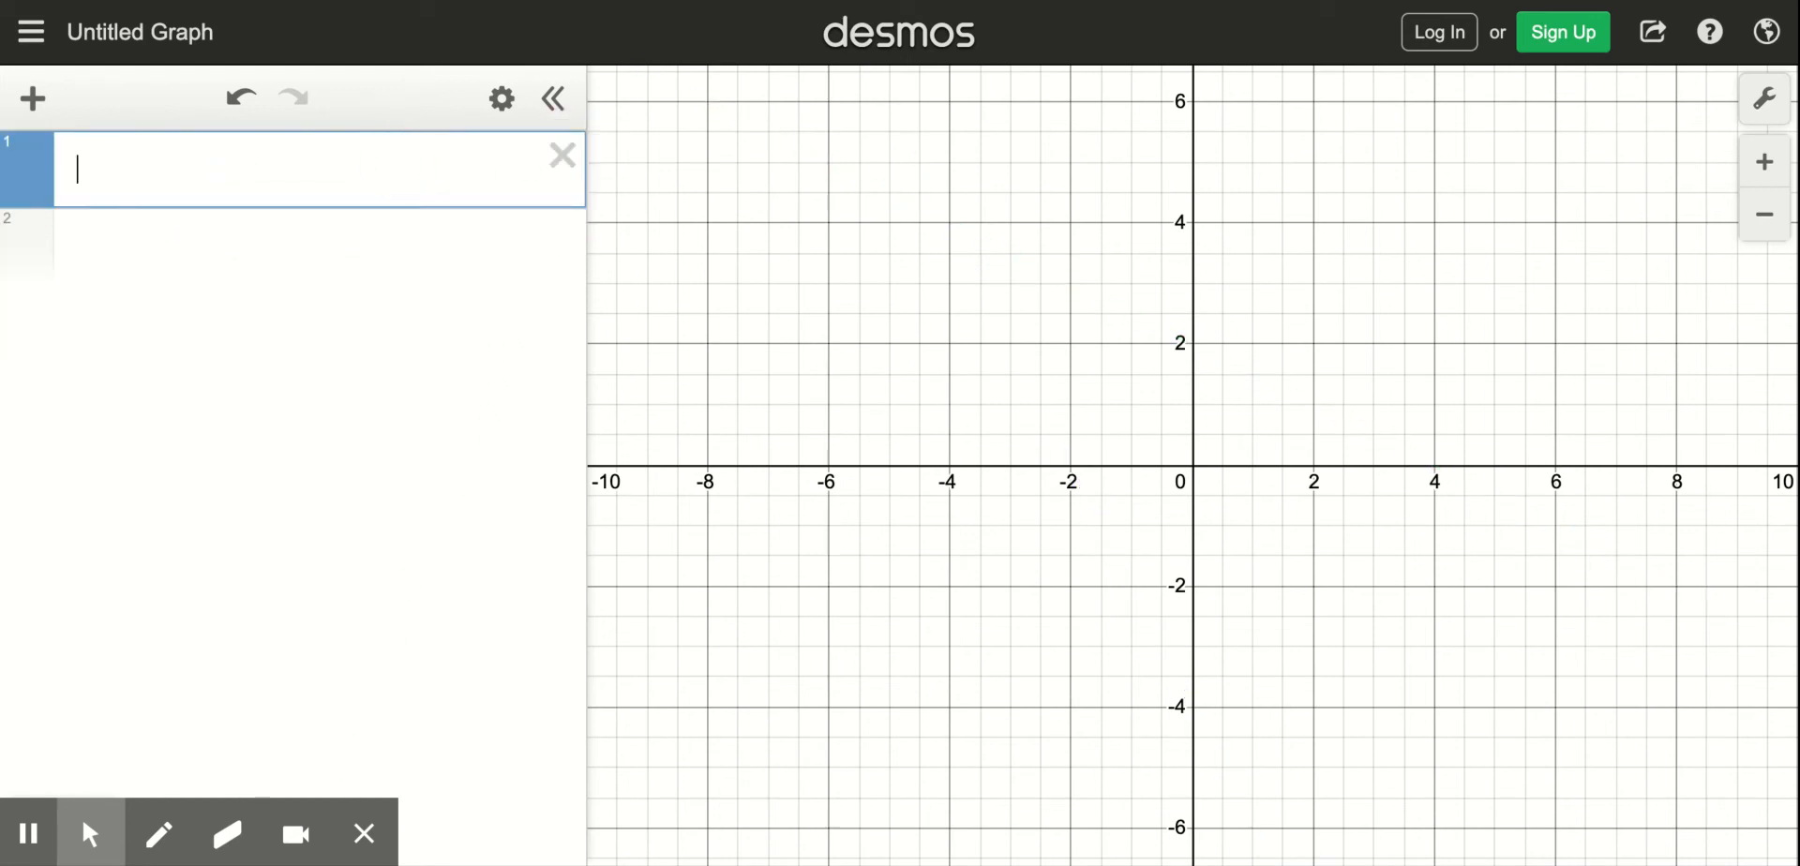
text(y)
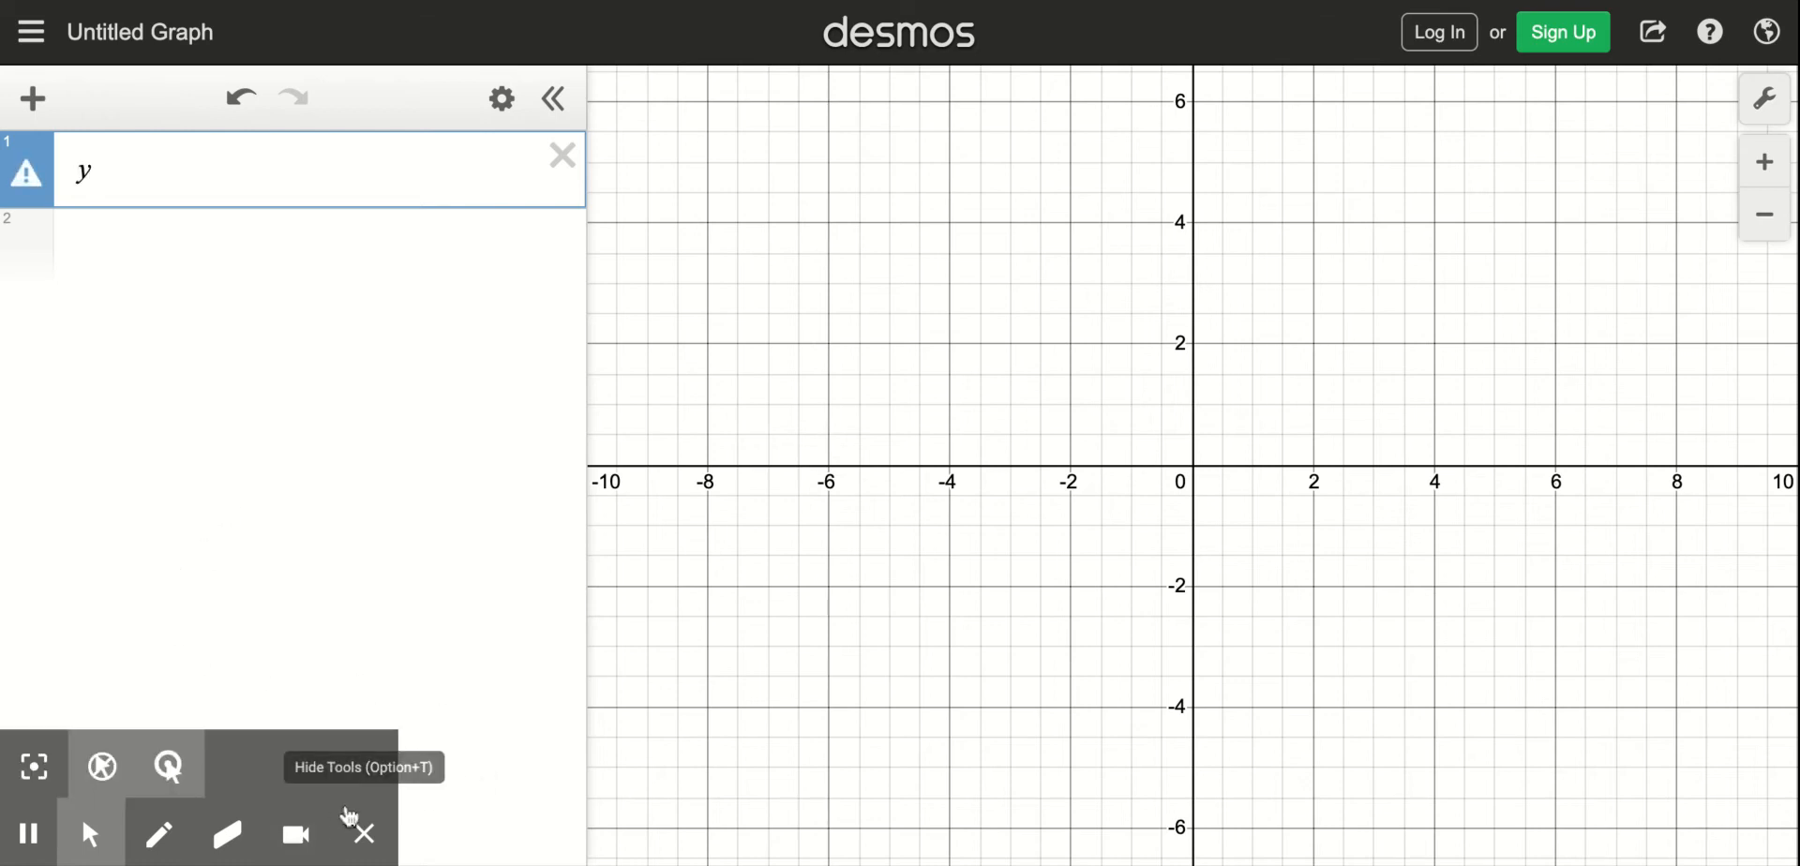
click(348, 814)
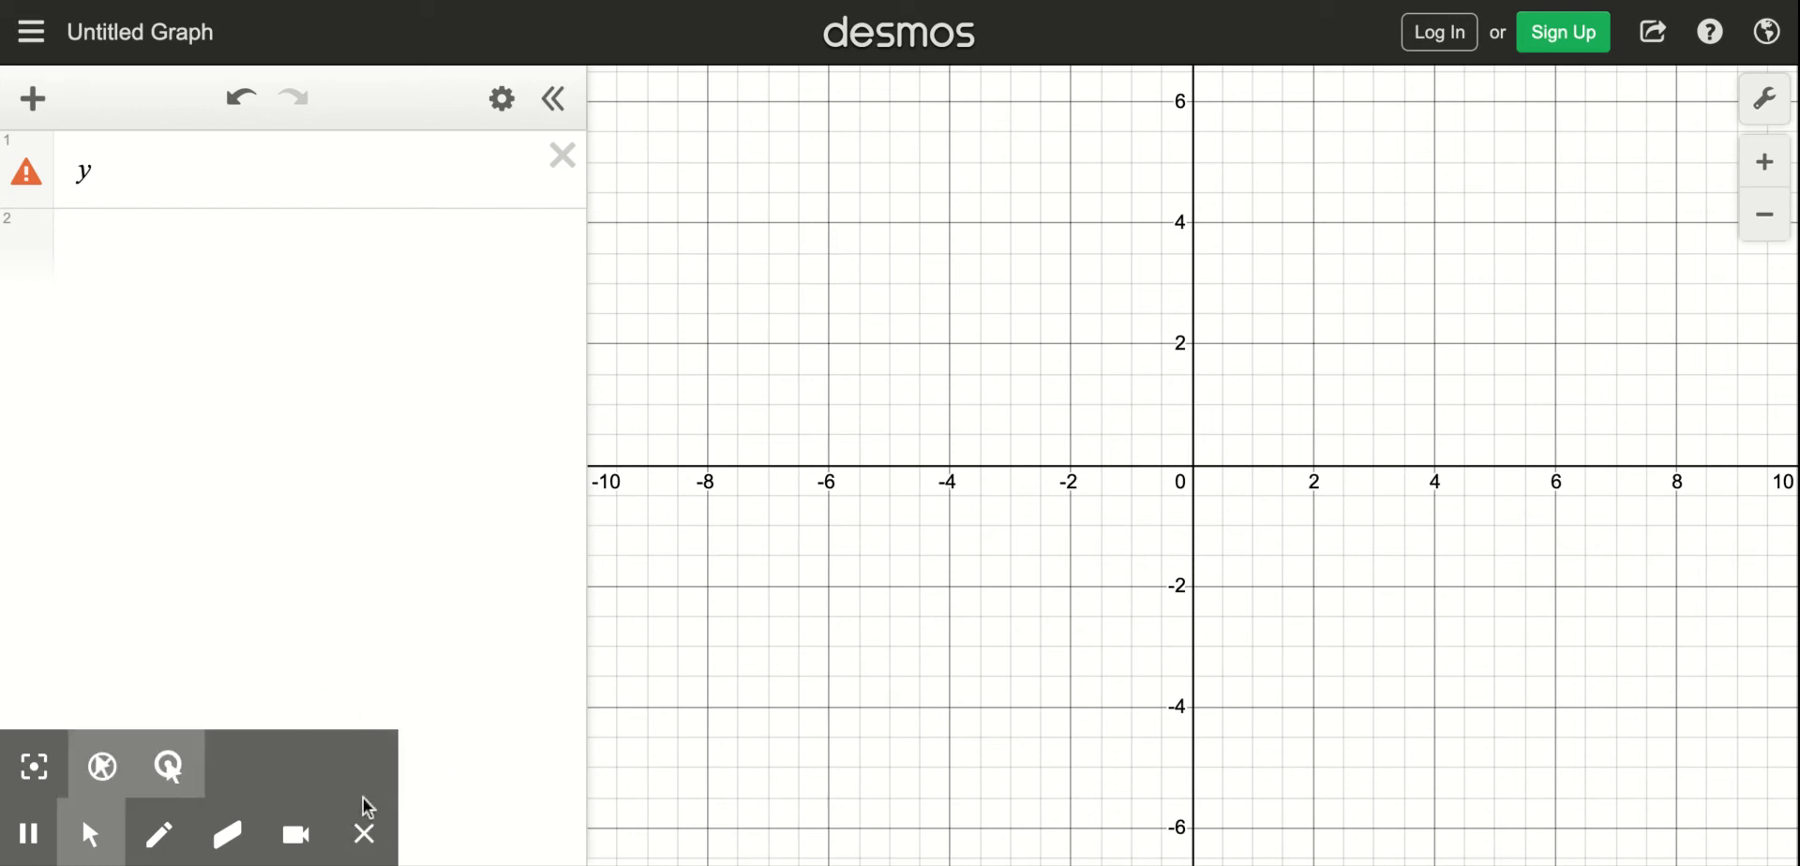
click(364, 834)
click(48, 825)
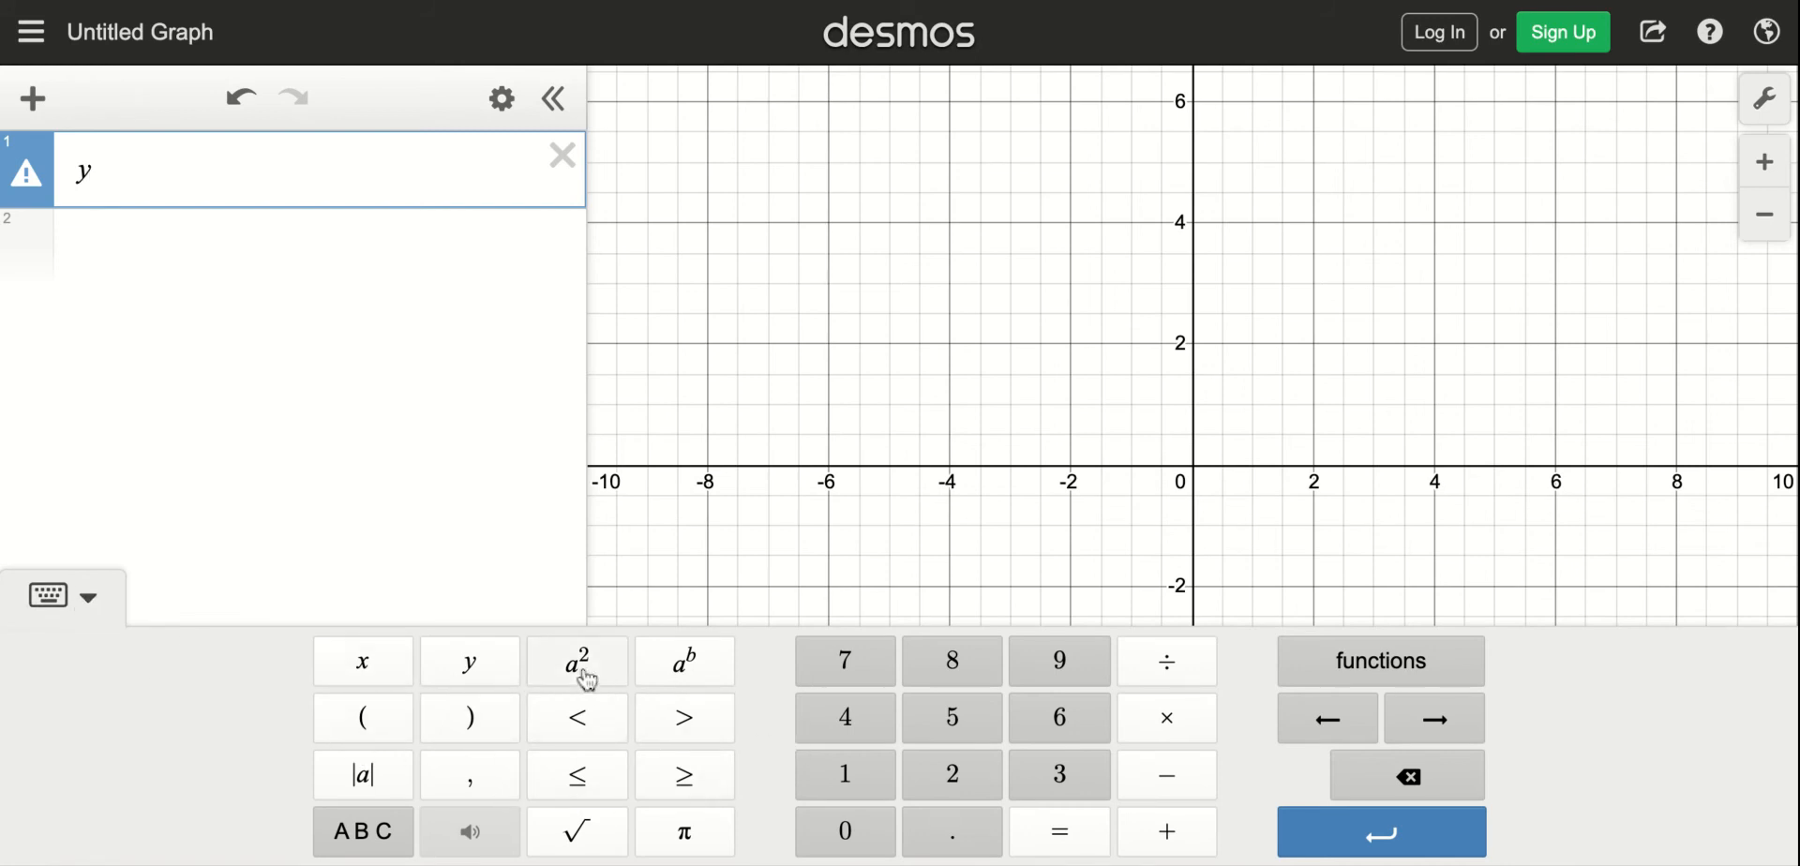
click(701, 728)
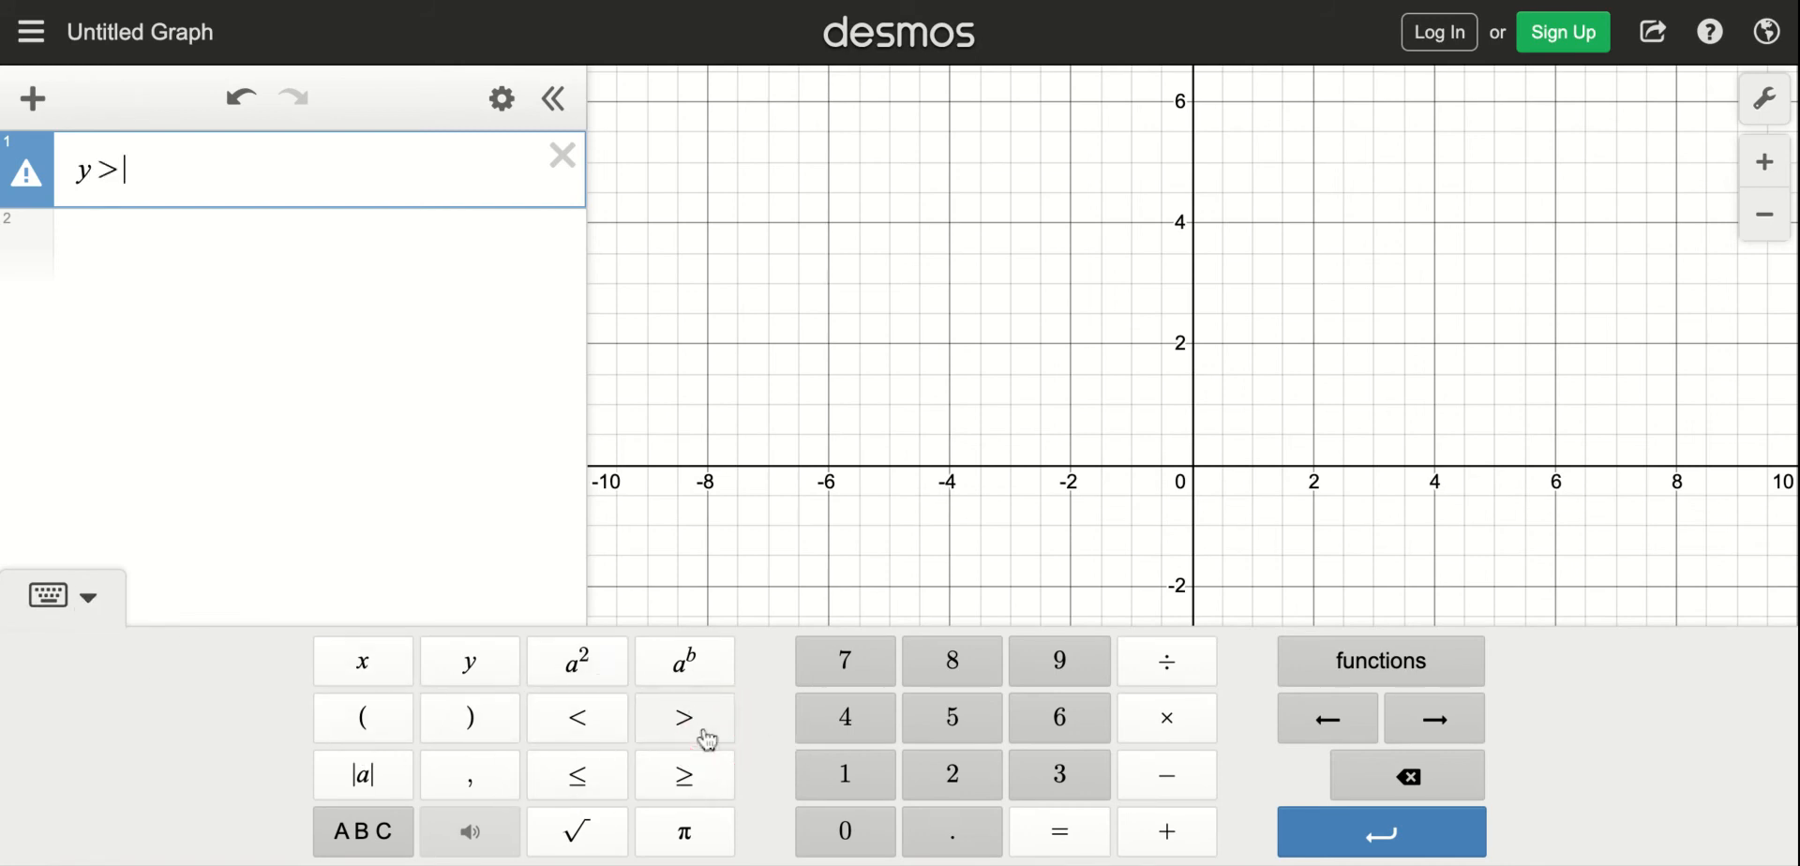
text(-x+7)
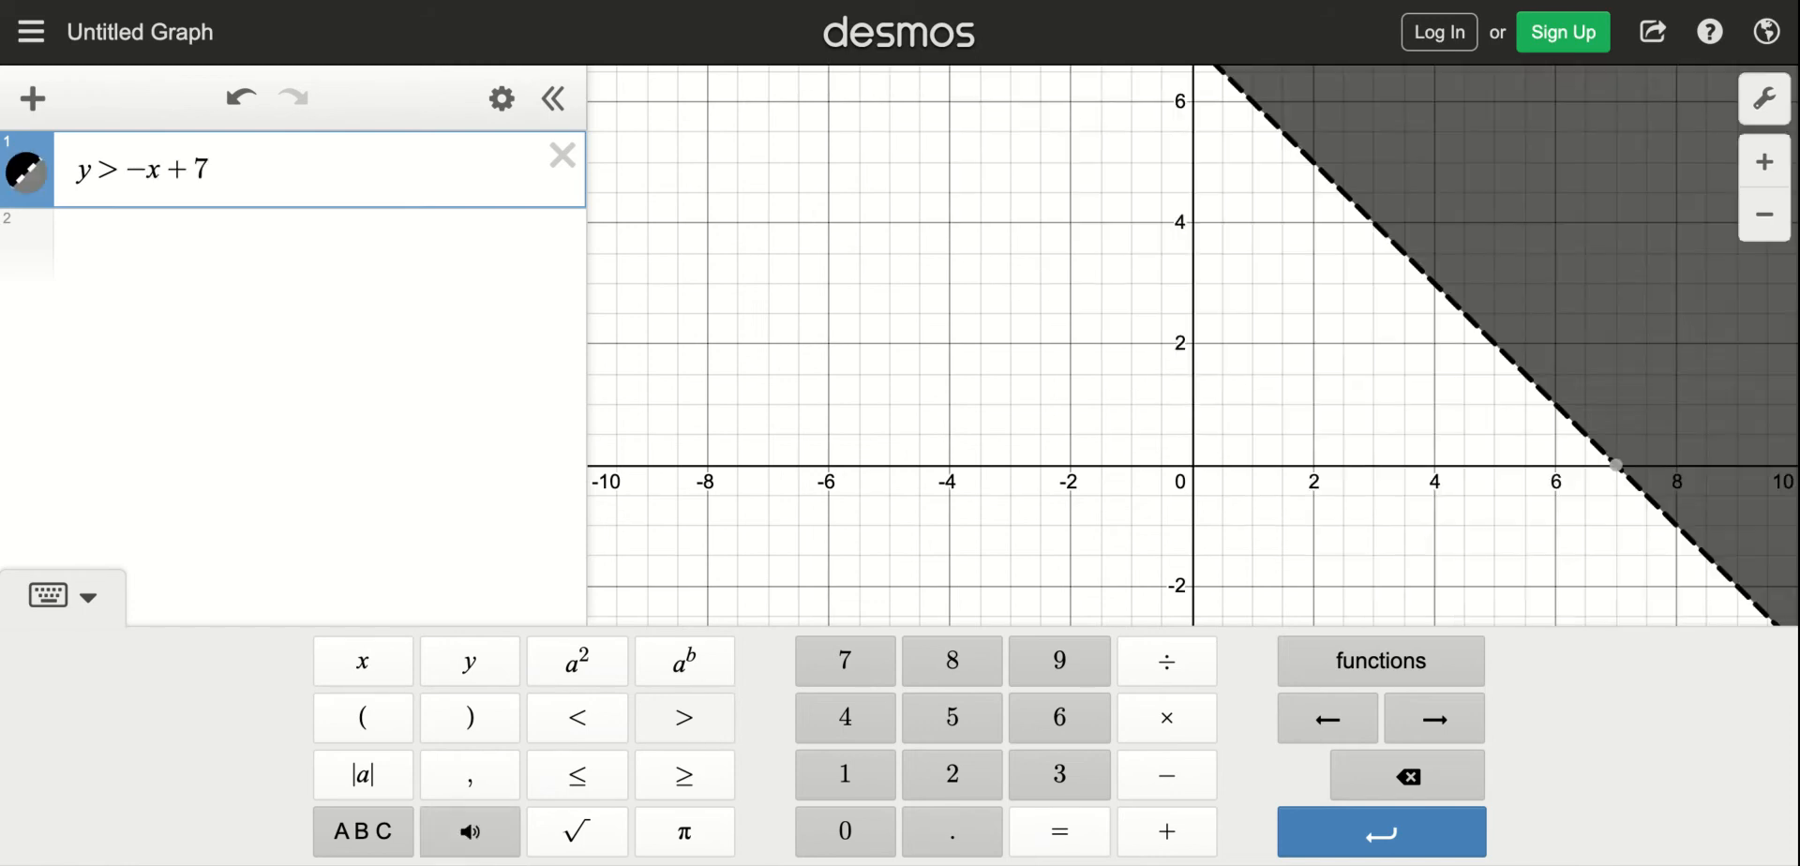
key(Return)
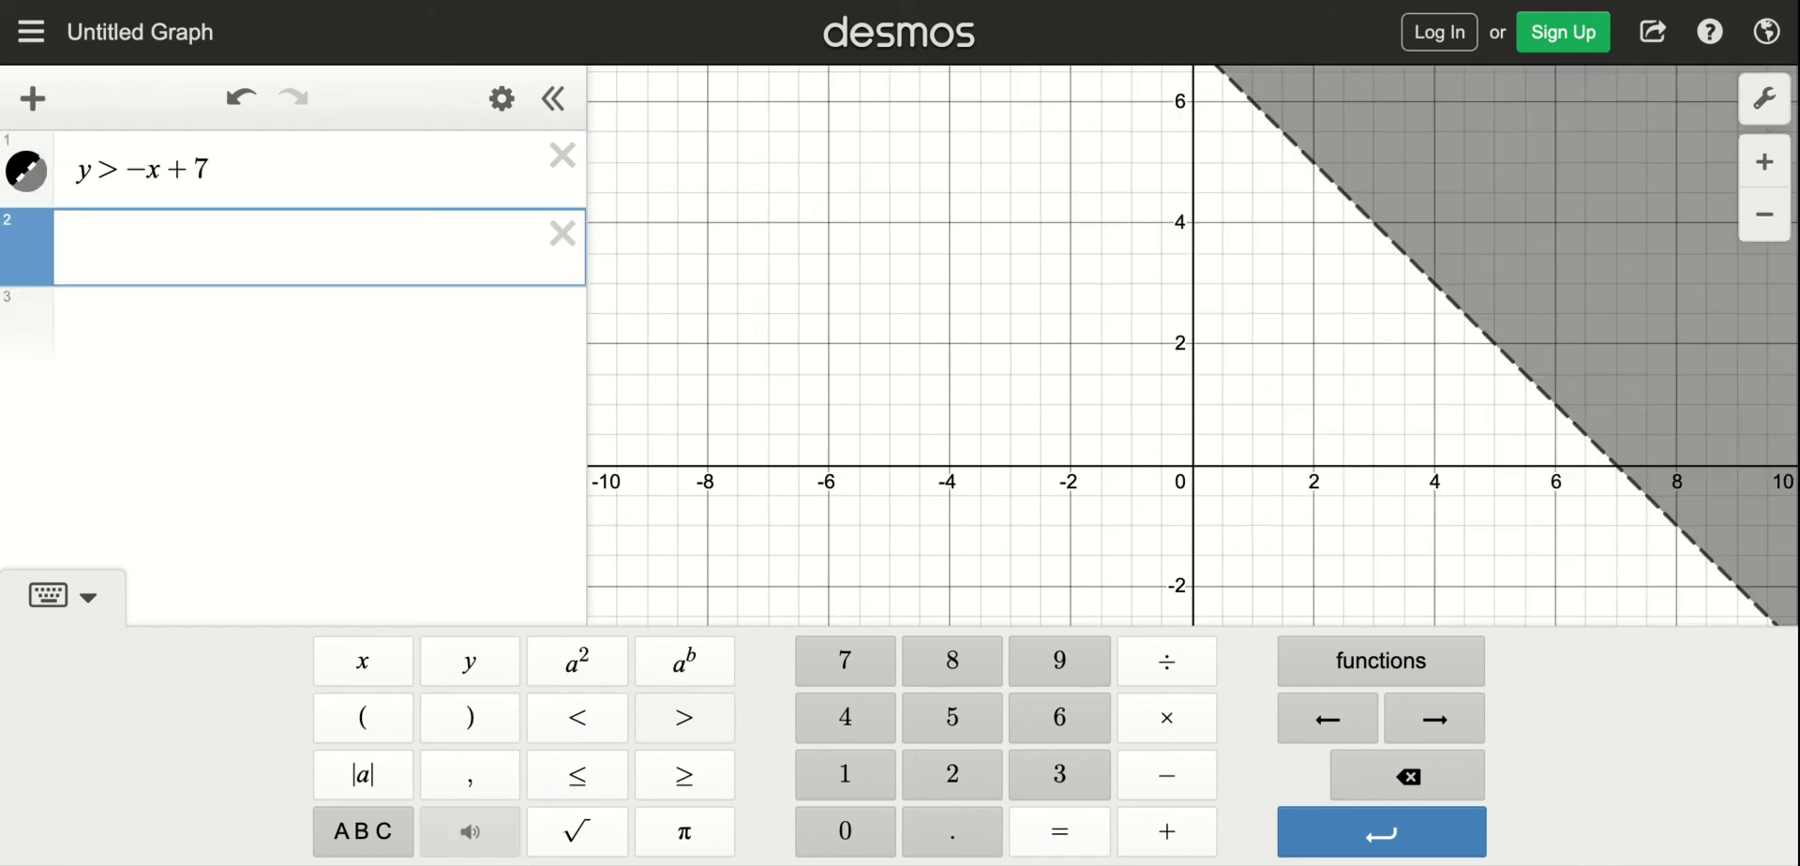
- Enter the inequality 3x - 2y ≤ 6 as the second expression, remove the surplus inequality sign, and hide the on-screen keypad
text(y)
key(BackSpace)
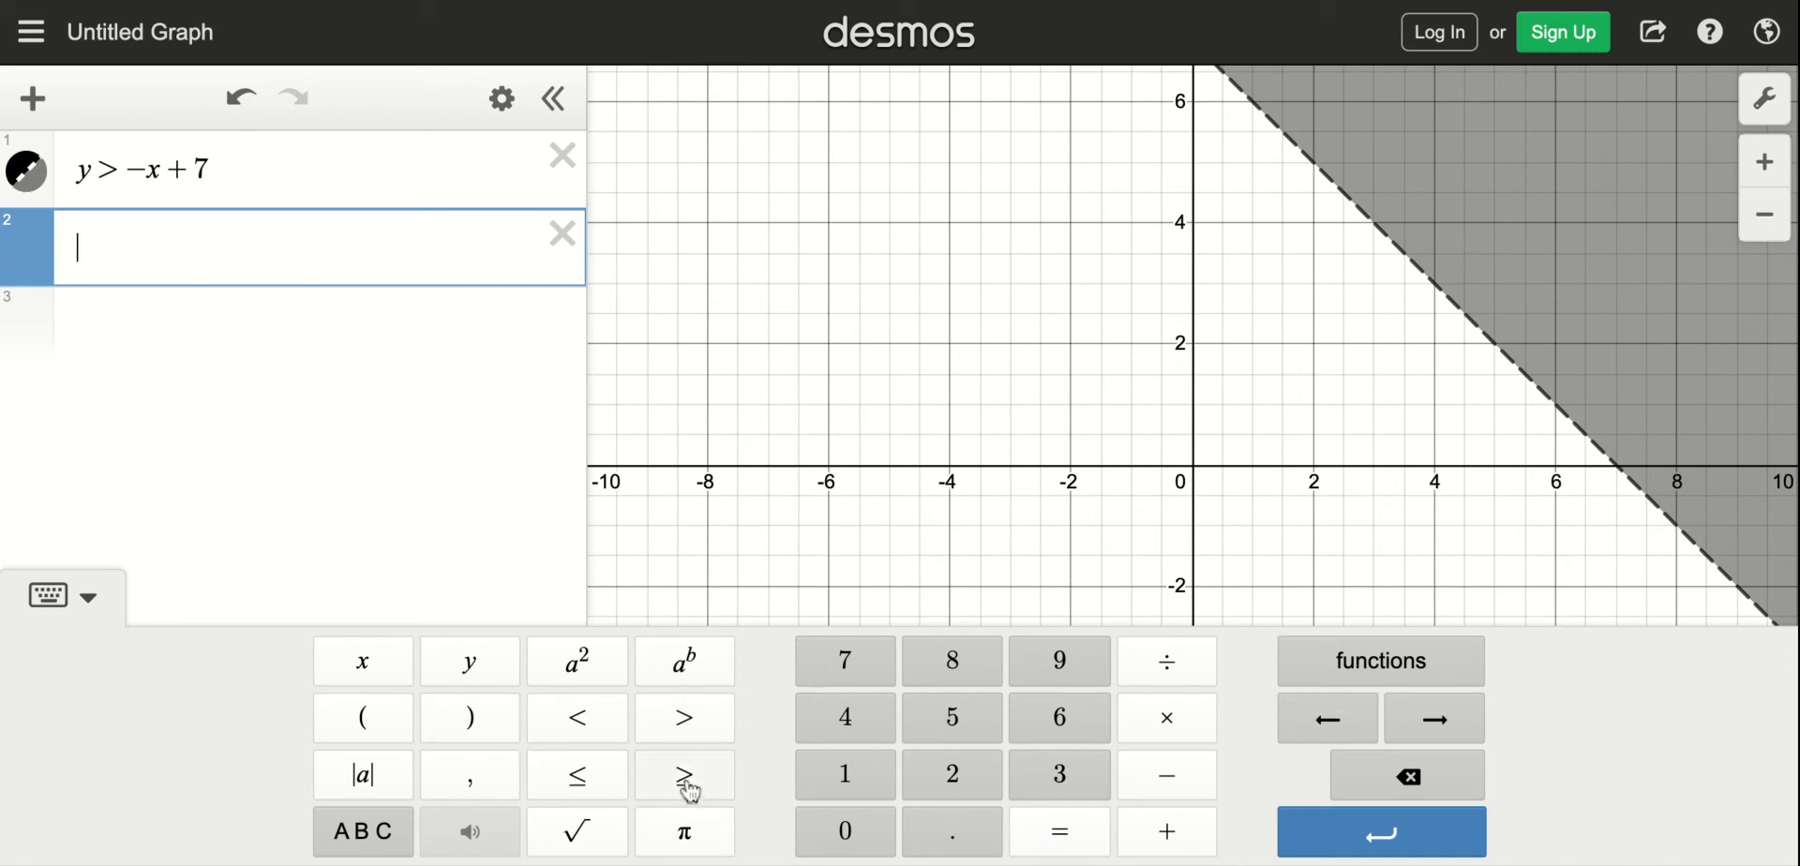
text(3x)
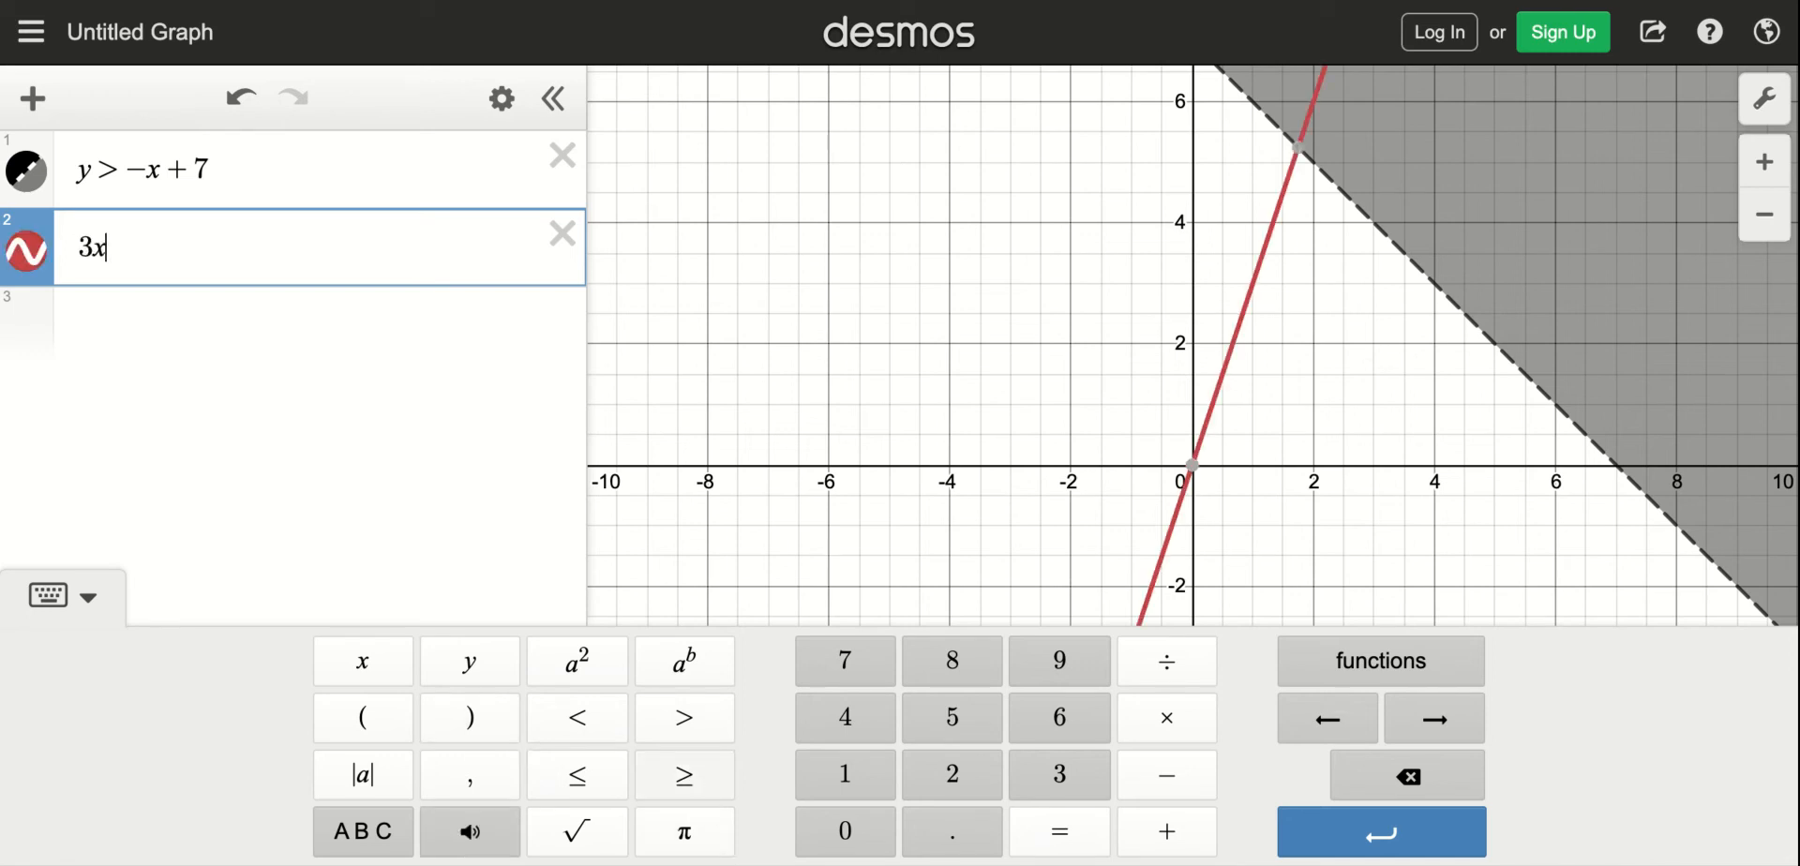
text(-2y ≤ 6 ≤)
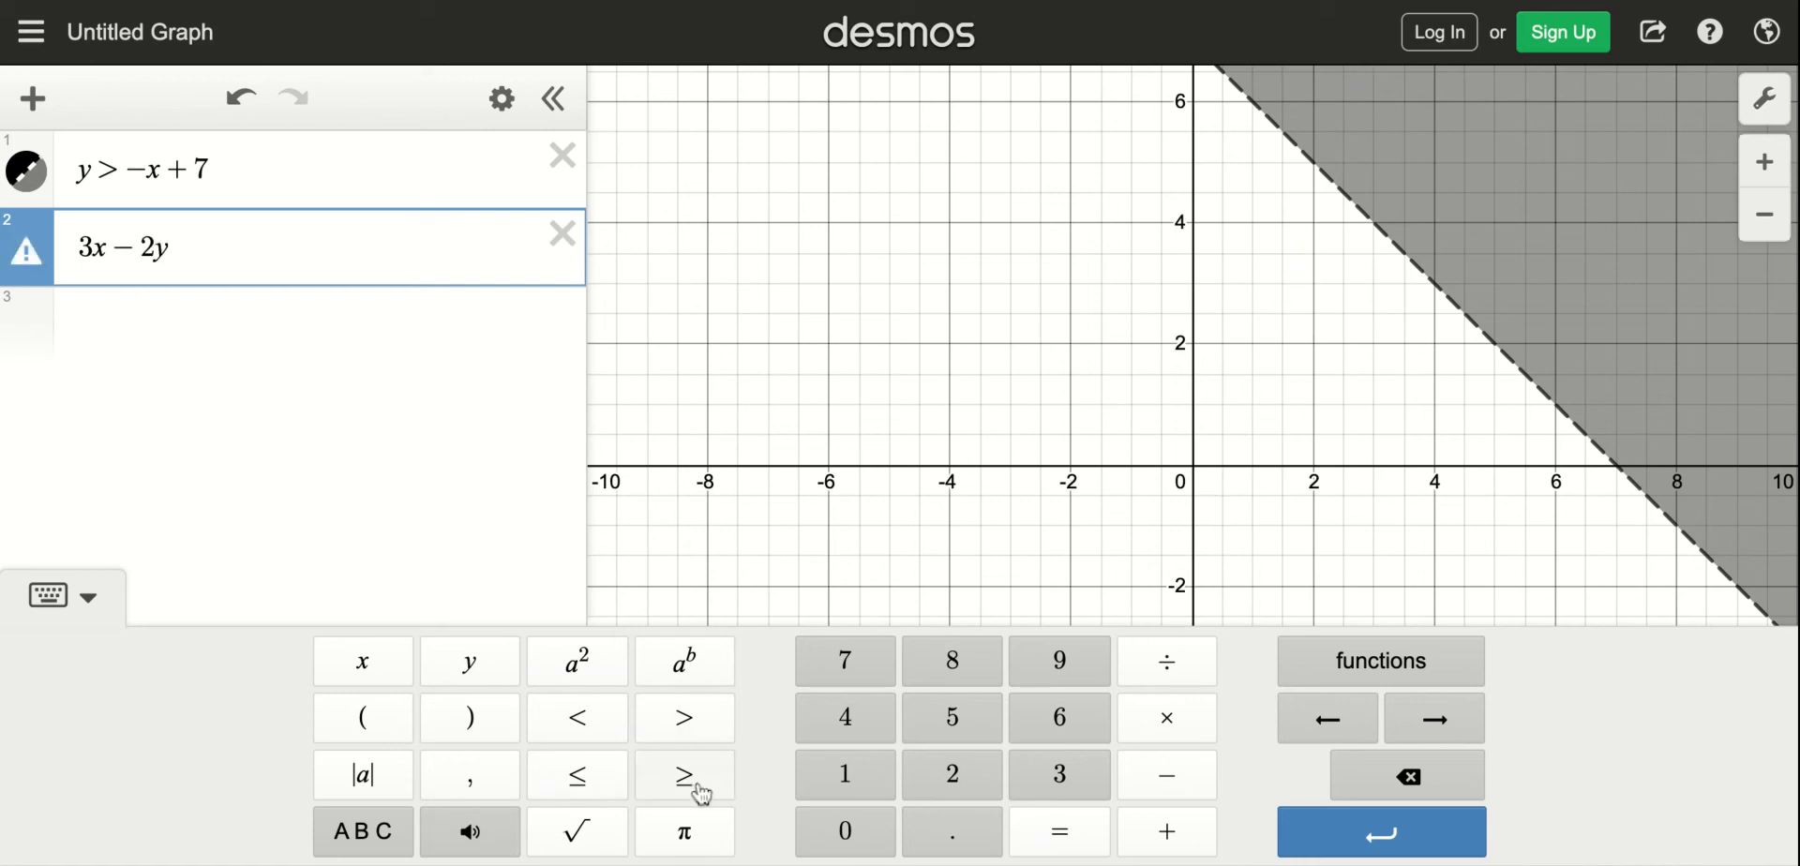
click(591, 770)
text(6<=)
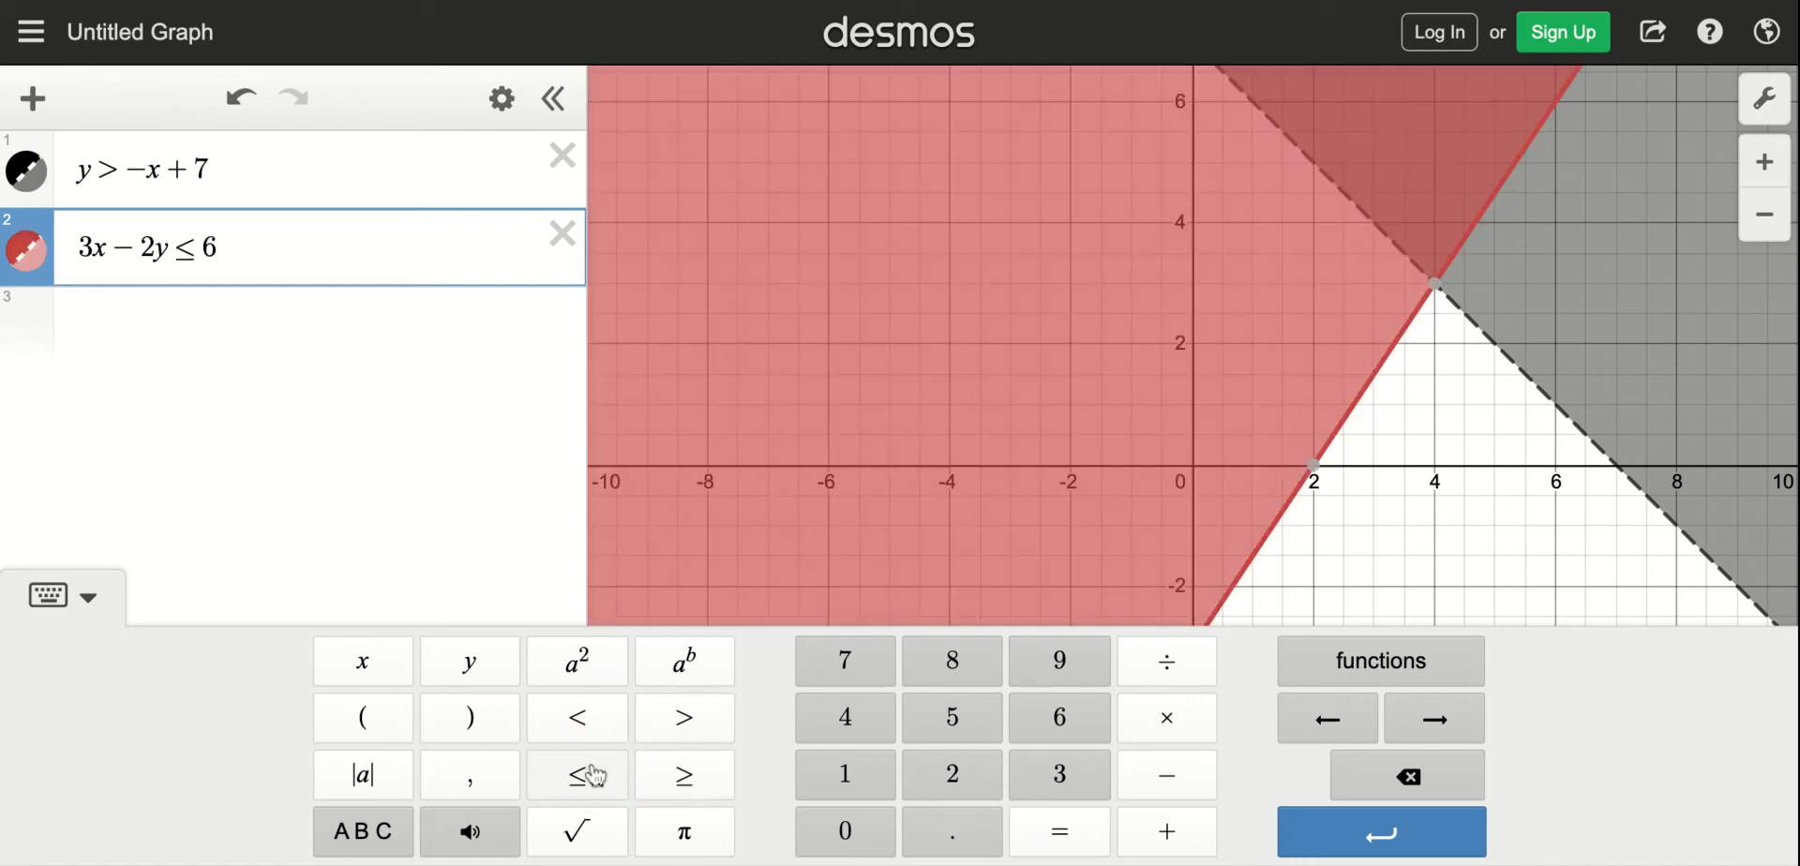
click(88, 596)
key(BackSpace)
key(BackSpace)
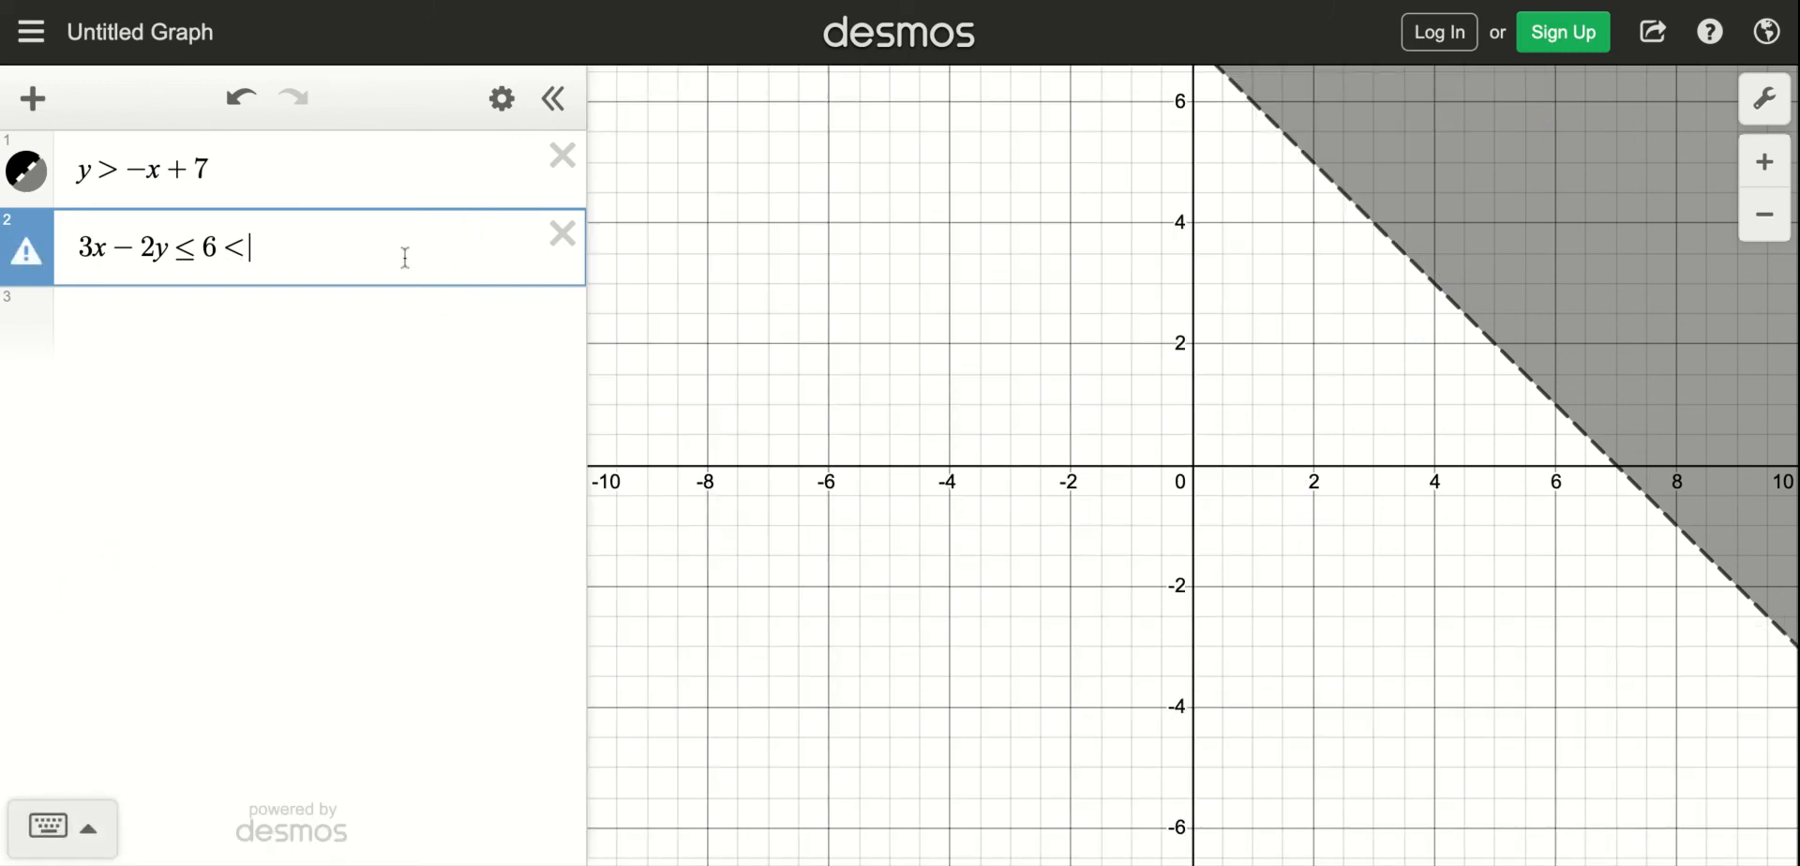